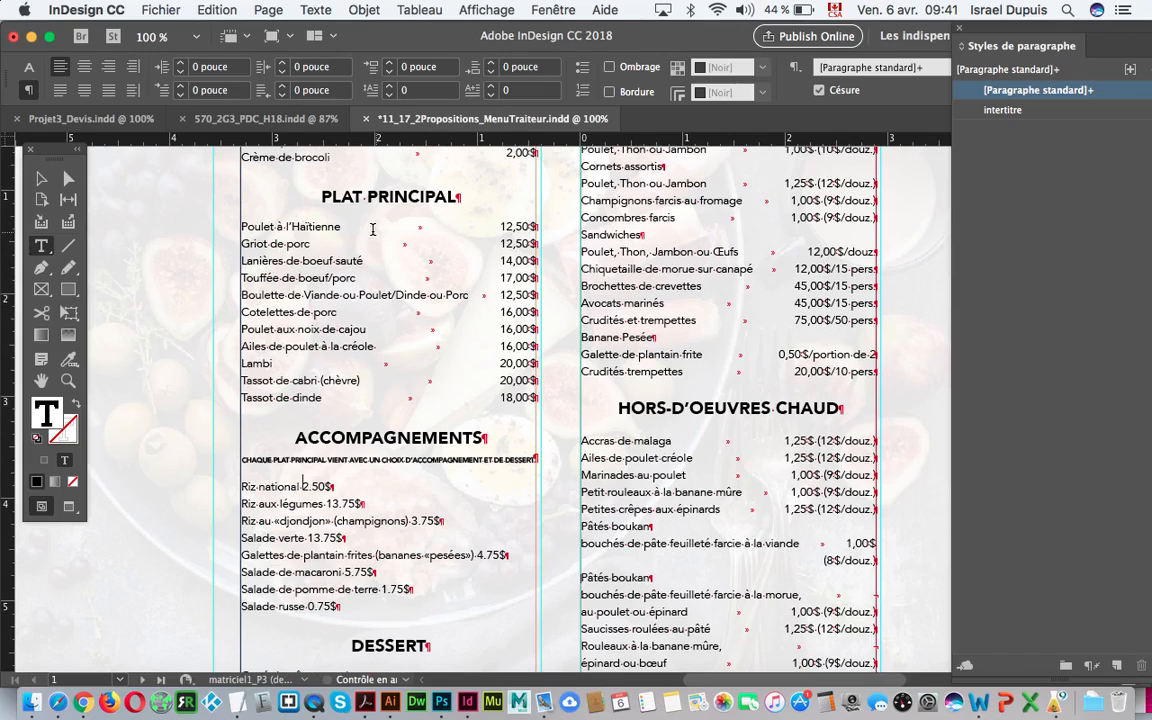
Examine the tabs separating dish names from prices in the Plat principal list.
left_click_drag(341, 226, 488, 222)
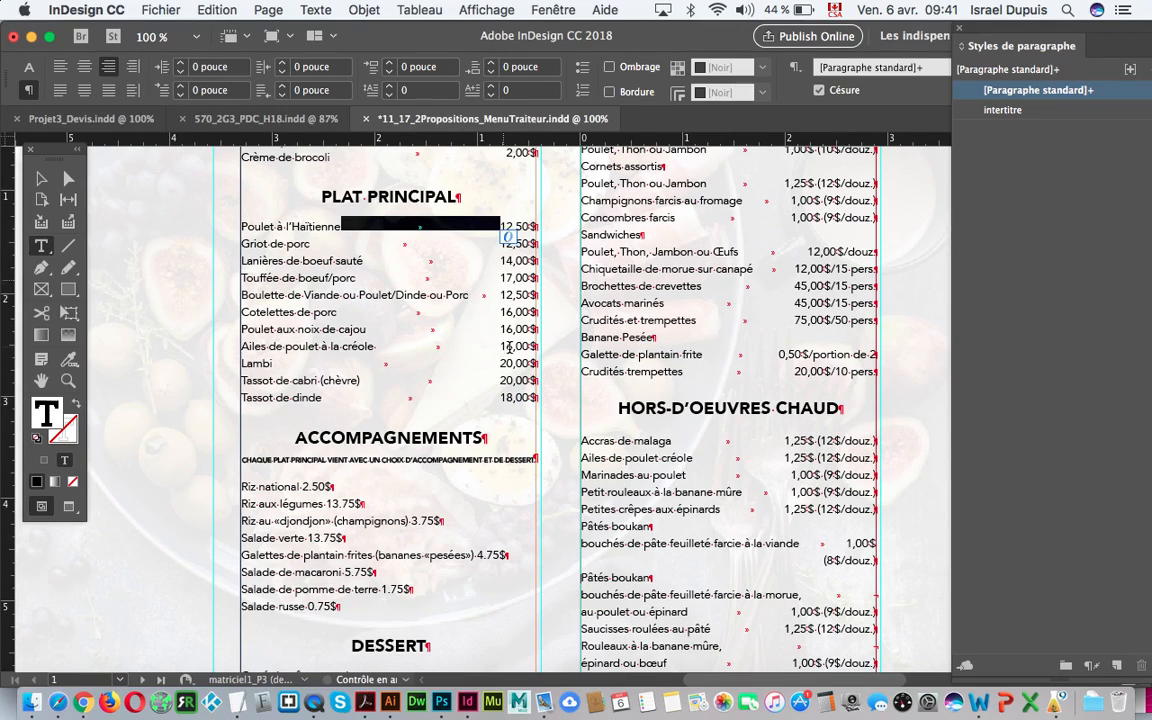
scroll(510, 358, "down", 1)
left_click(440, 370)
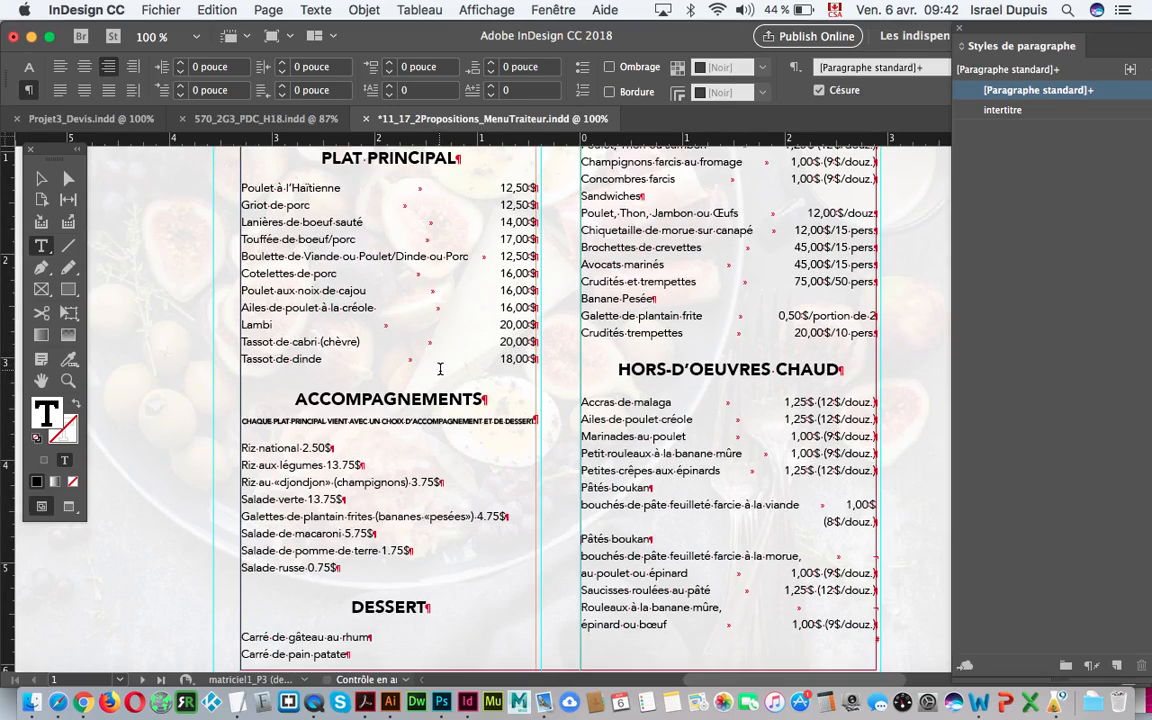
scroll(440, 370, "down", 2)
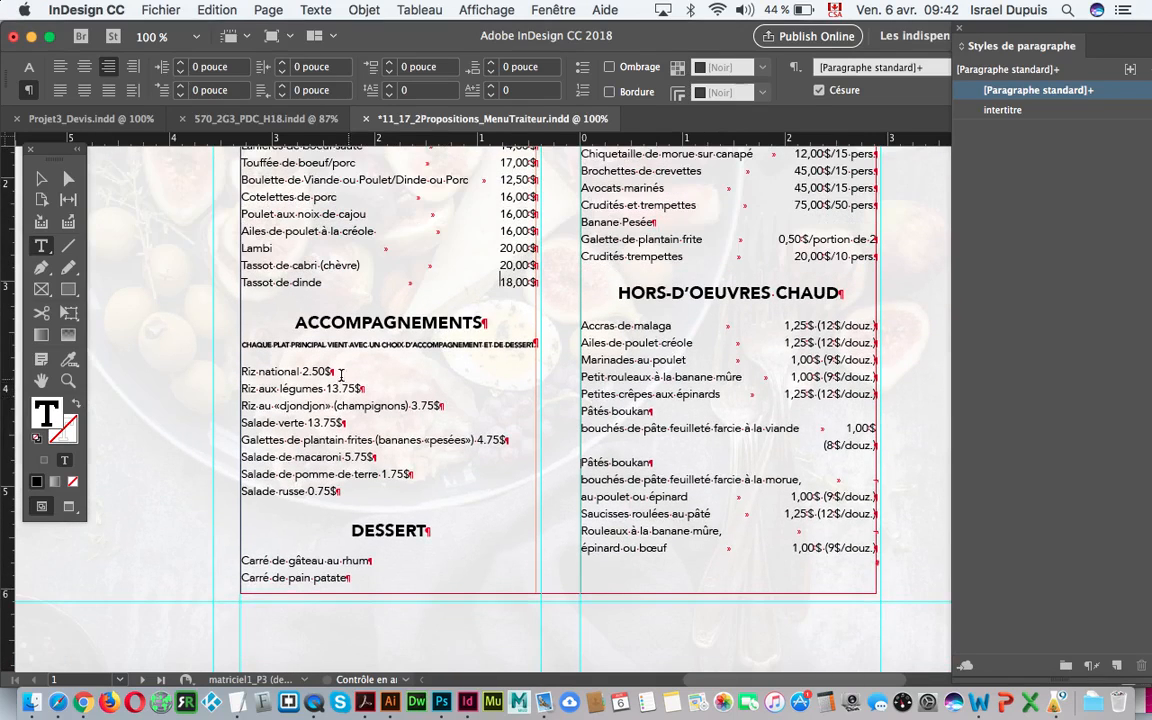
Replace the space before the price on the "Riz national" line with three tabs.
left_click(333, 371)
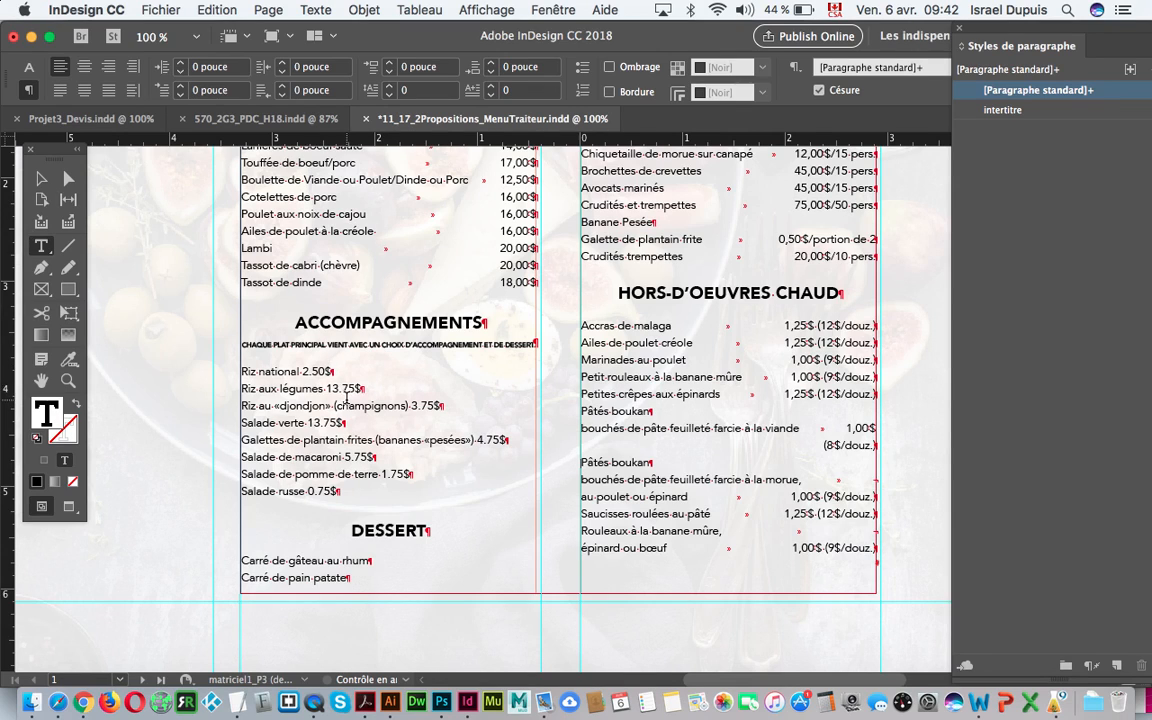
mouse_move(362, 388)
left_mouse_down()
mouse_move(327, 388)
mouse_move(336, 406)
mouse_move(342, 390)
left_mouse_up()
left_click_drag(327, 371, 303, 370)
key("BackSpace")
key("Tab")
key("Tab")
key("Tab")
Display the on-screen keyboard viewer to examine the layout, and close it again.
left_click(835, 10)
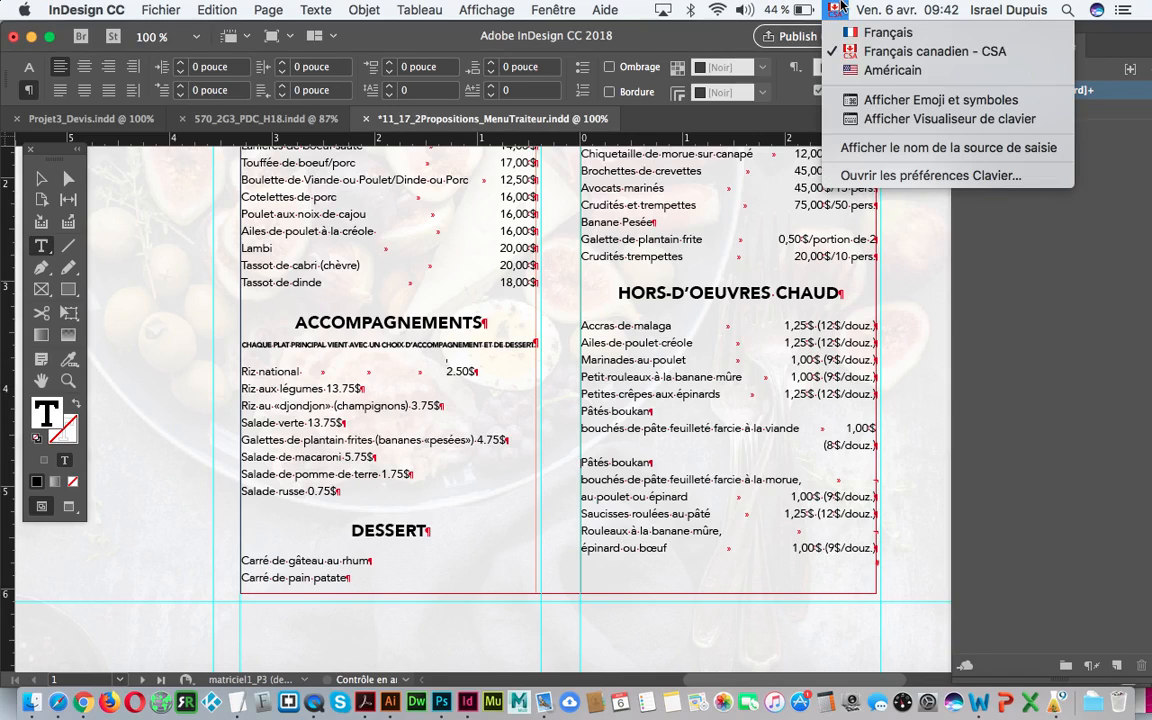
left_click(948, 119)
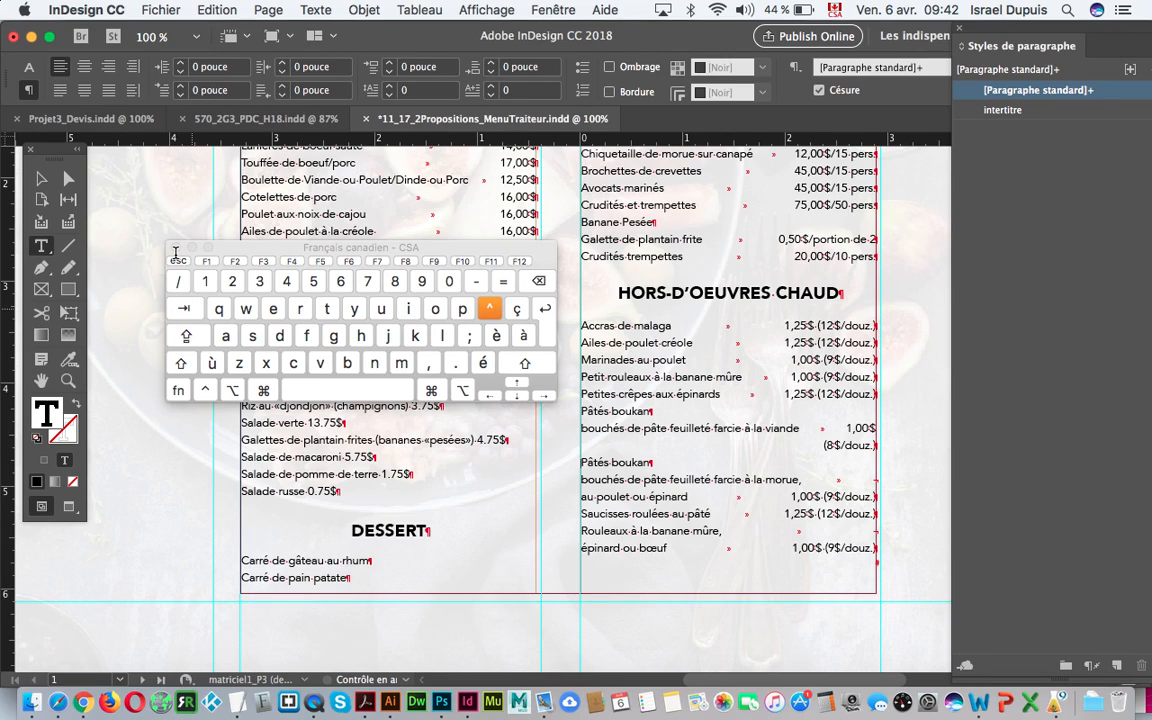
left_click(175, 247)
Remove the extra tabs on the "Riz national" line, keeping a single tab before the price.
key("BackSpace")
key("BackSpace")
key("BackSpace")
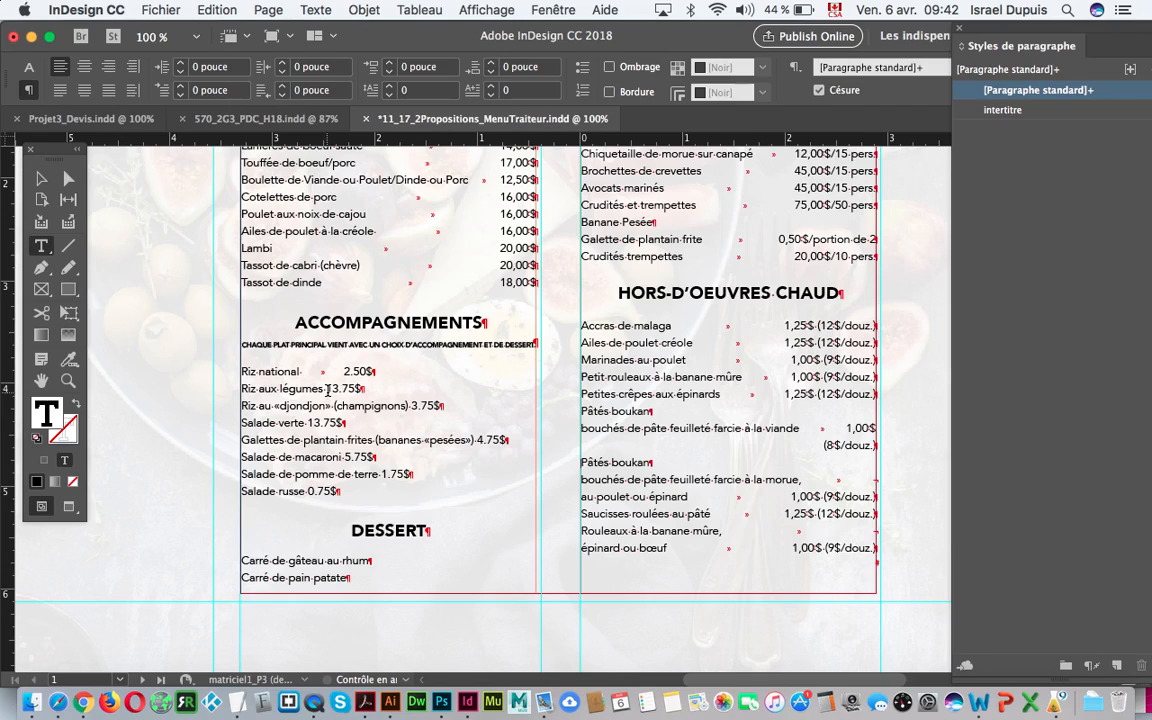
left_click(327, 388)
key("BackSpace")
key("Tab")
Hide the document's hidden characters and show them again.
left_click(302, 9)
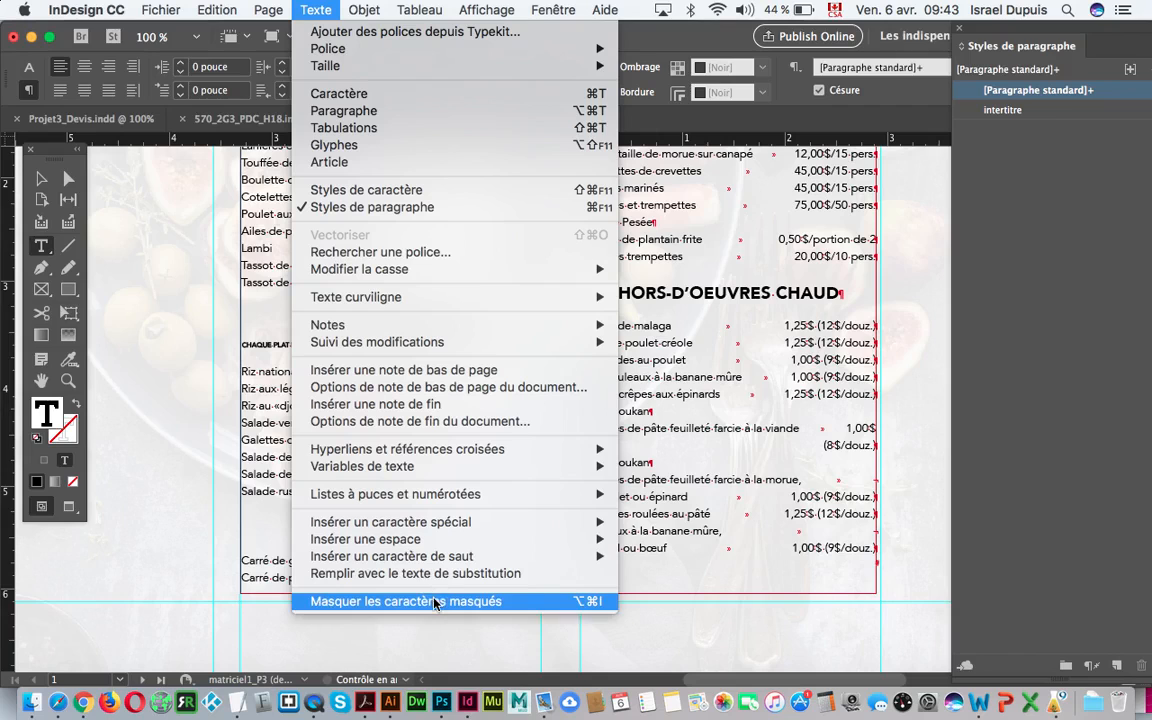
left_click(494, 600)
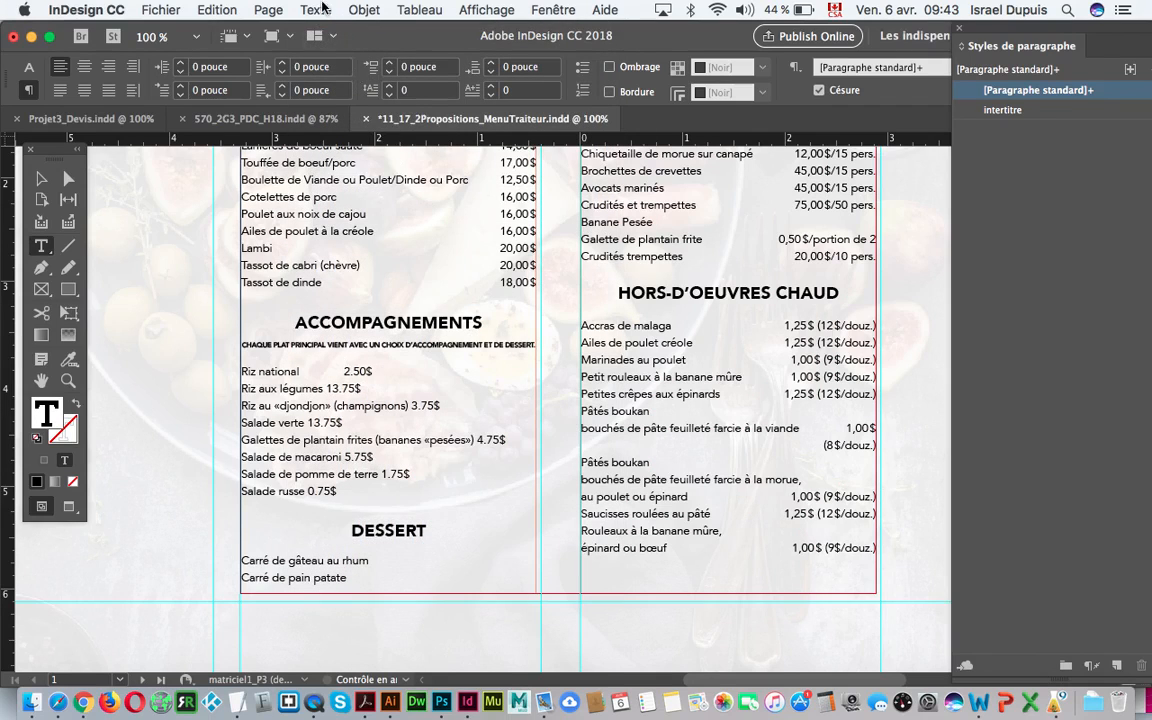
left_click(303, 10)
left_click(460, 604)
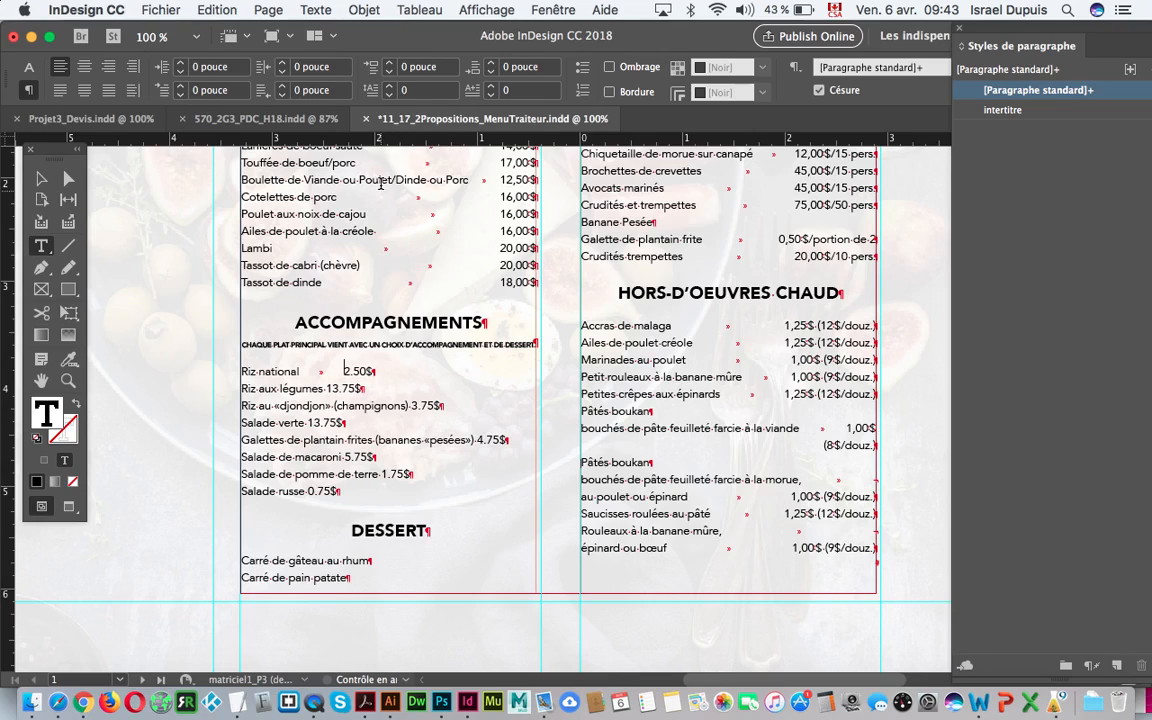
Open the tab settings for the "Riz national" line and place their ruler above the Accompagnements column, aligned with its edge.
left_click(314, 9)
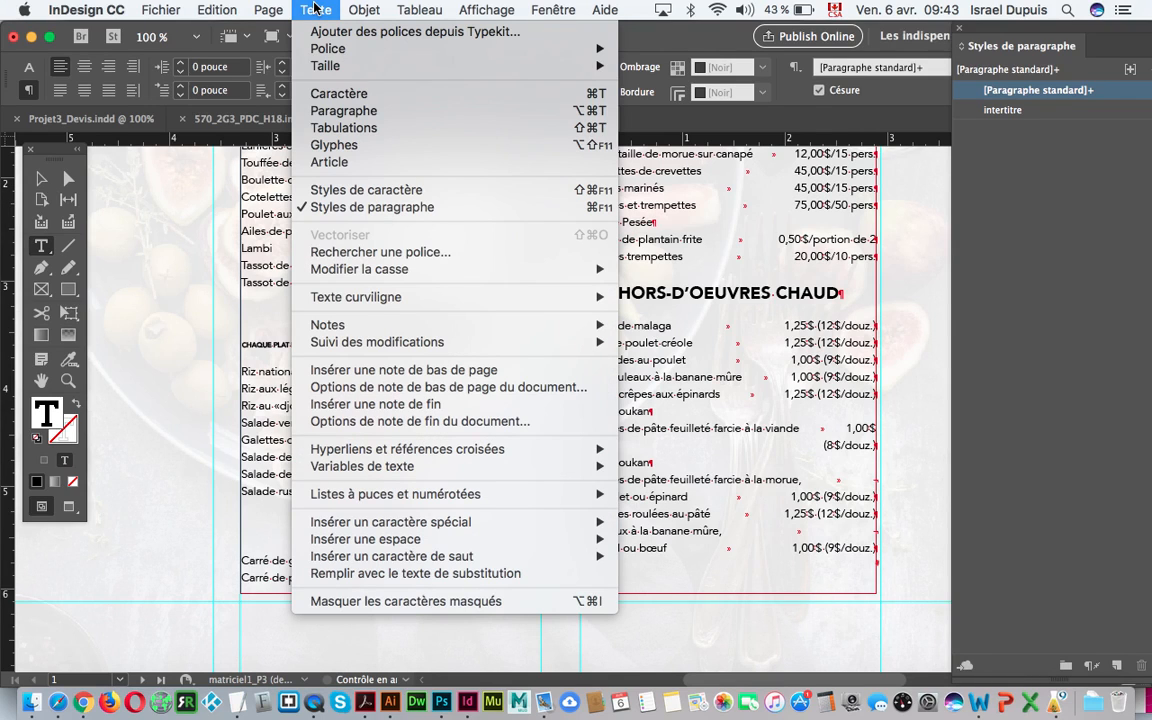
left_click(355, 127)
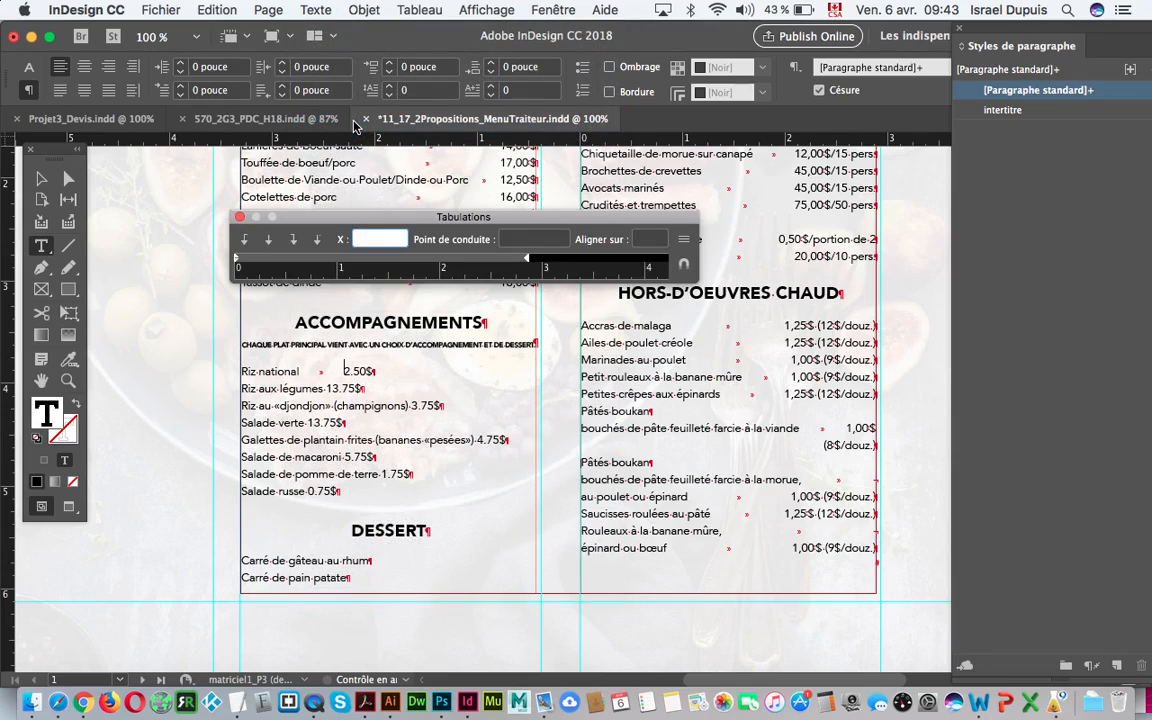
left_click_drag(322, 216, 355, 232)
left_click(324, 372)
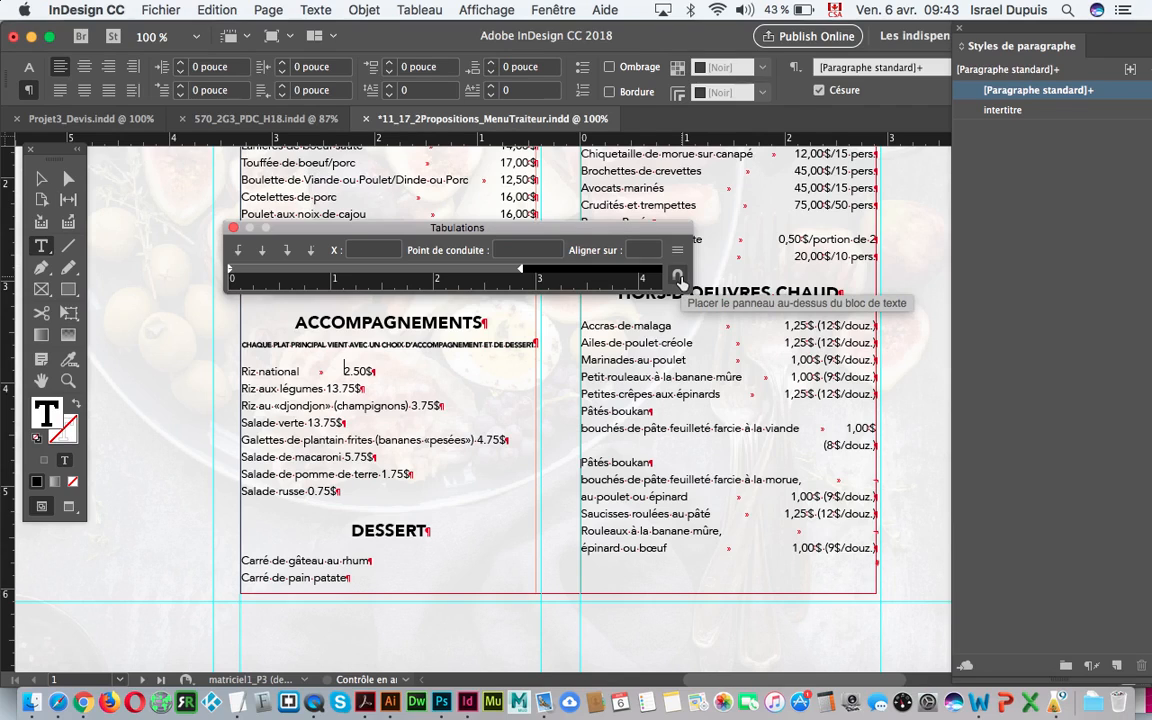
left_click_drag(288, 235, 304, 253)
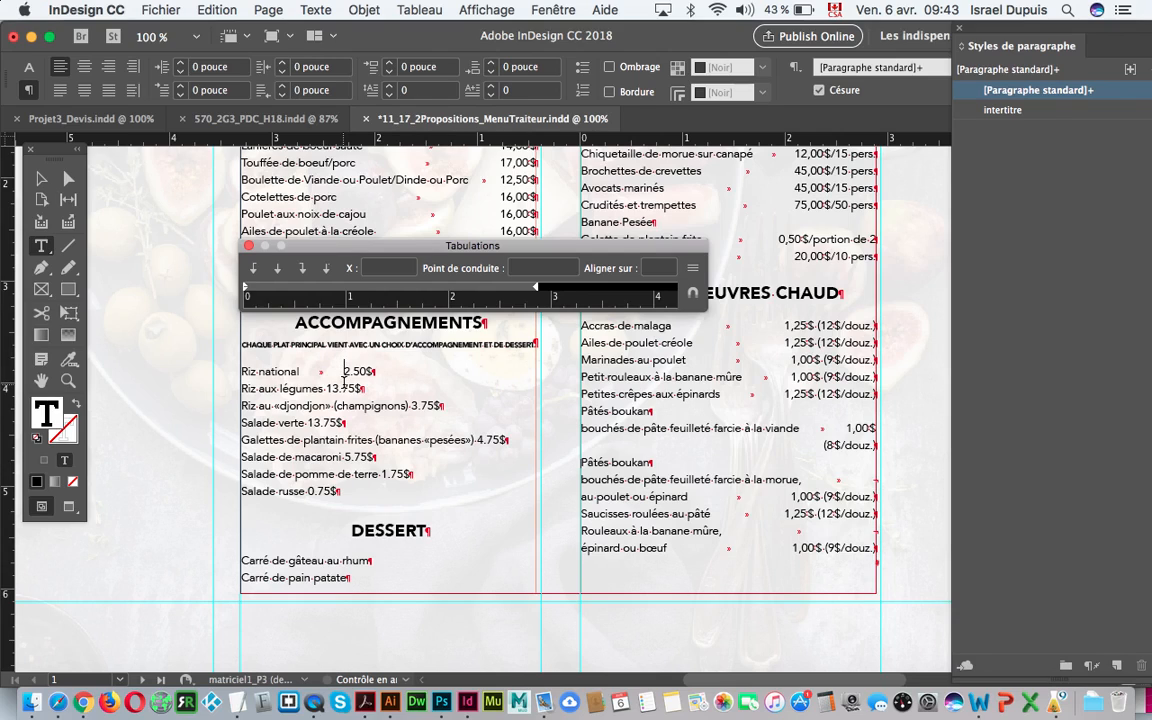
Add a tab stop to the "Riz national" line and move it to about 2.65 inches.
left_click(333, 290)
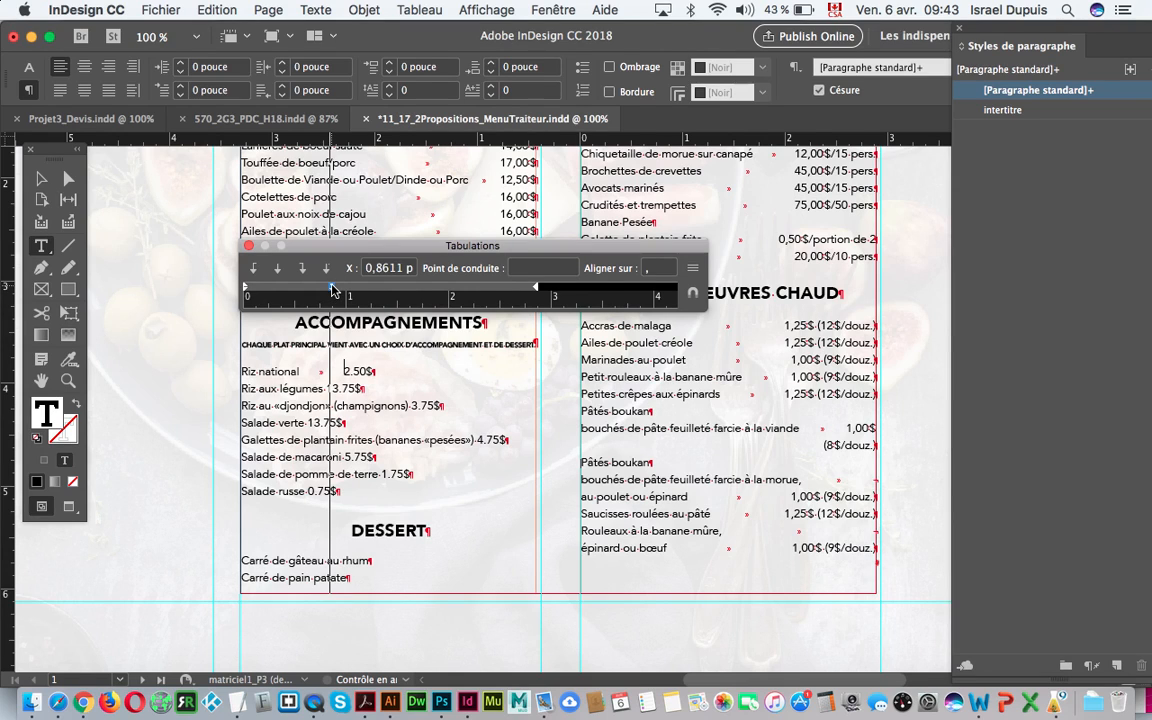
left_click_drag(333, 290, 489, 290)
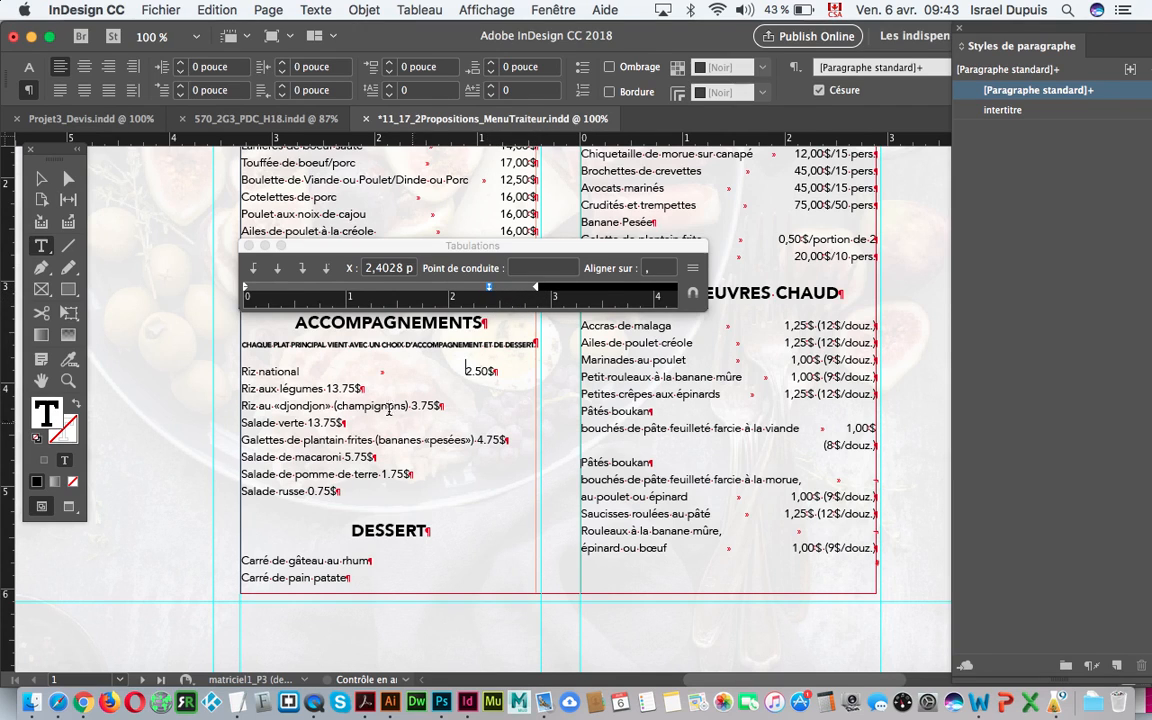
left_click_drag(490, 289, 517, 291)
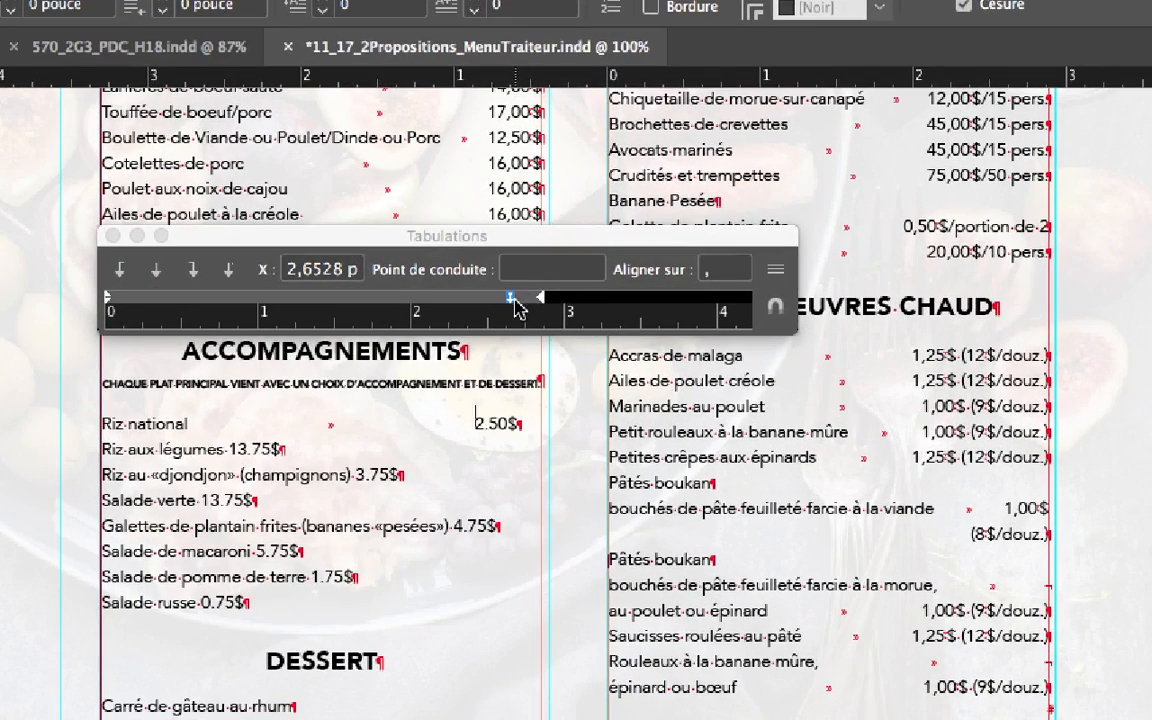
Move the tab stop to about 2.49 inches while trying left, center and right alignment, and set it to align on a character.
left_click(121, 279)
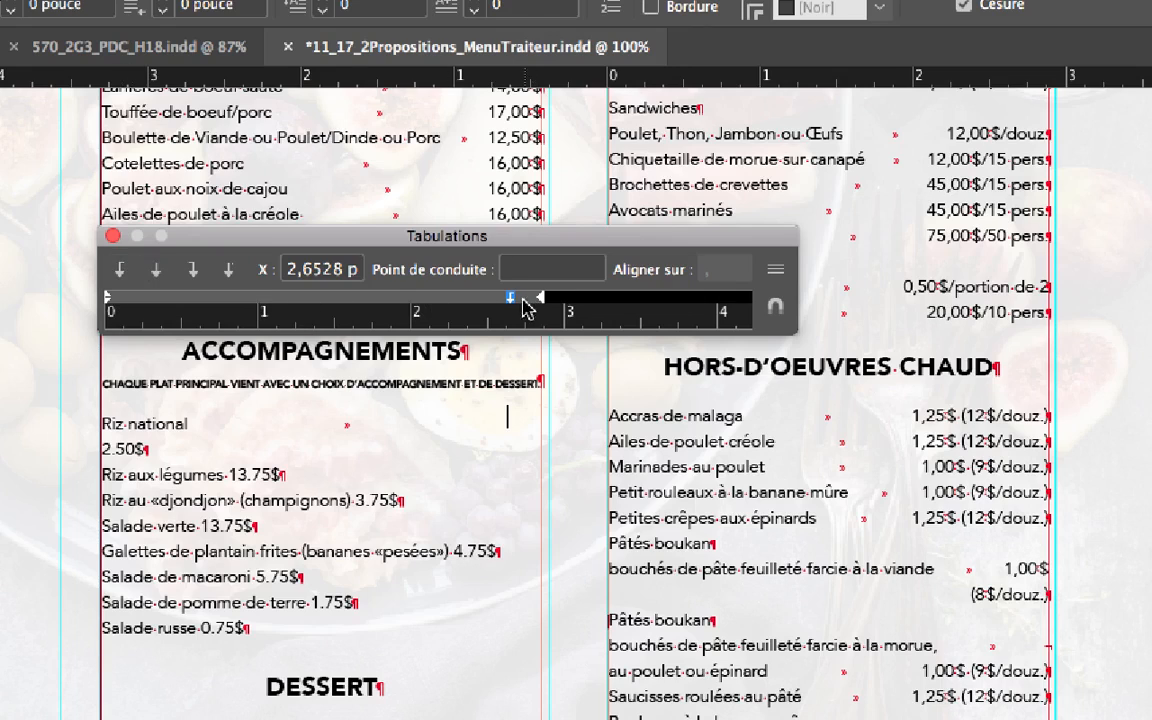
left_click_drag(510, 298, 486, 305)
left_click(158, 272)
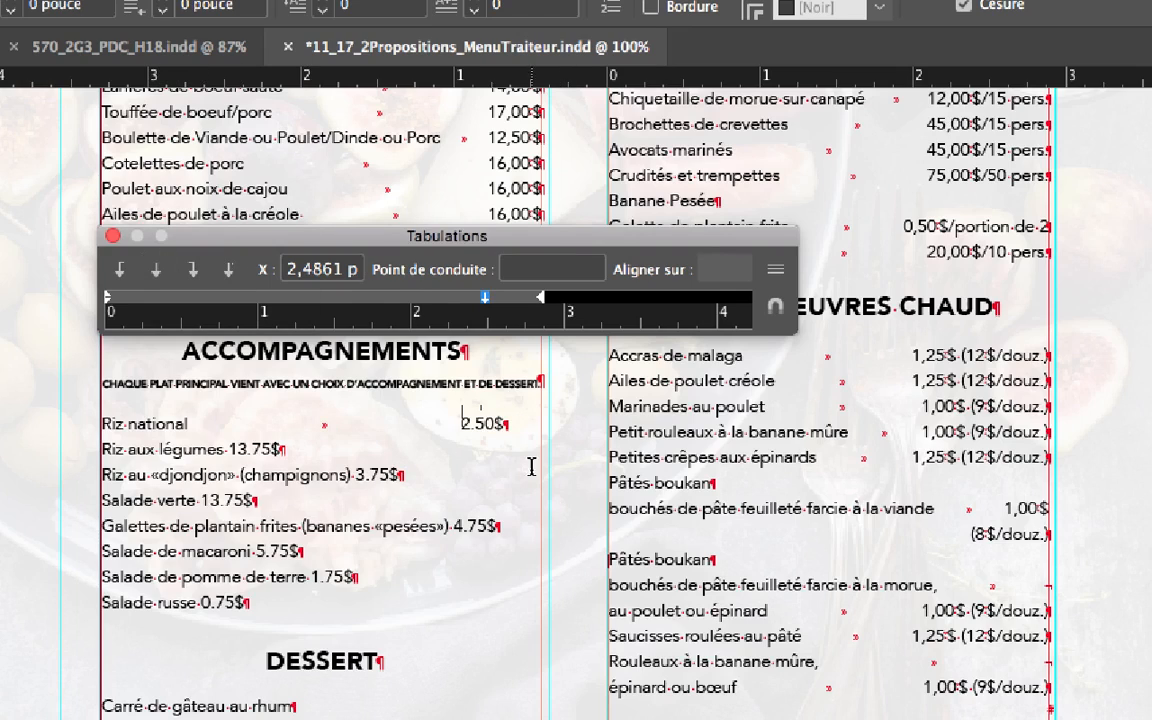
left_click(195, 272)
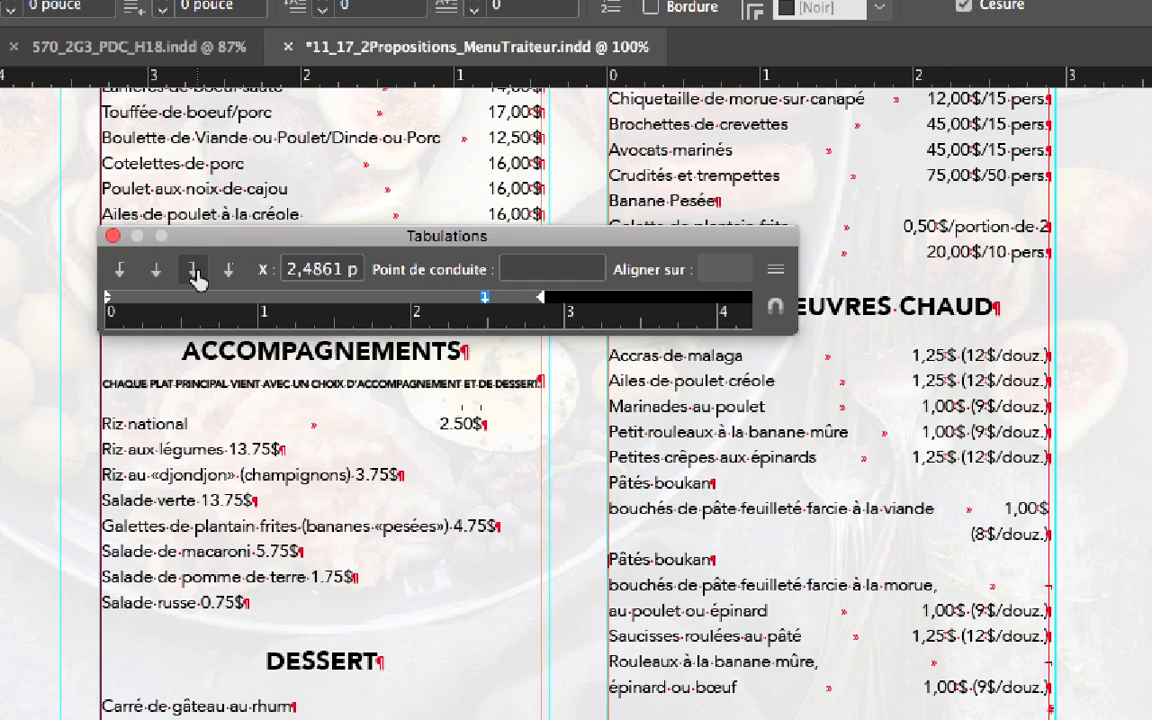
left_click(155, 270)
left_click(119, 270)
left_click(155, 272)
left_click(195, 272)
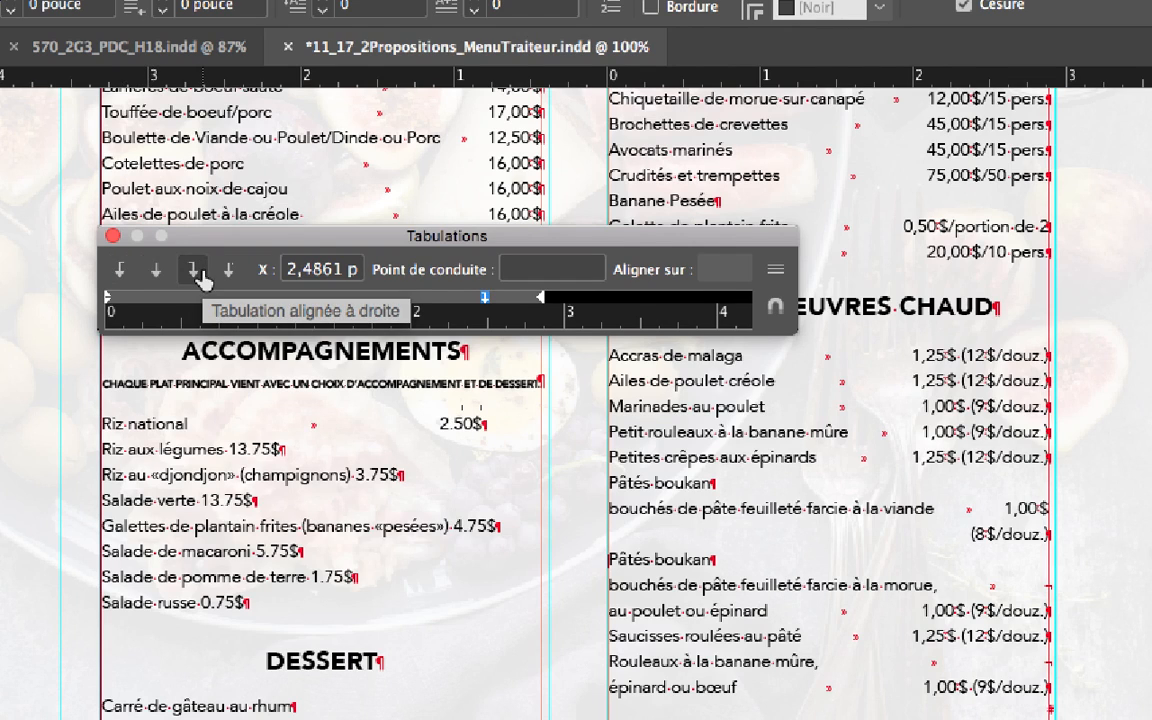
left_click(229, 272)
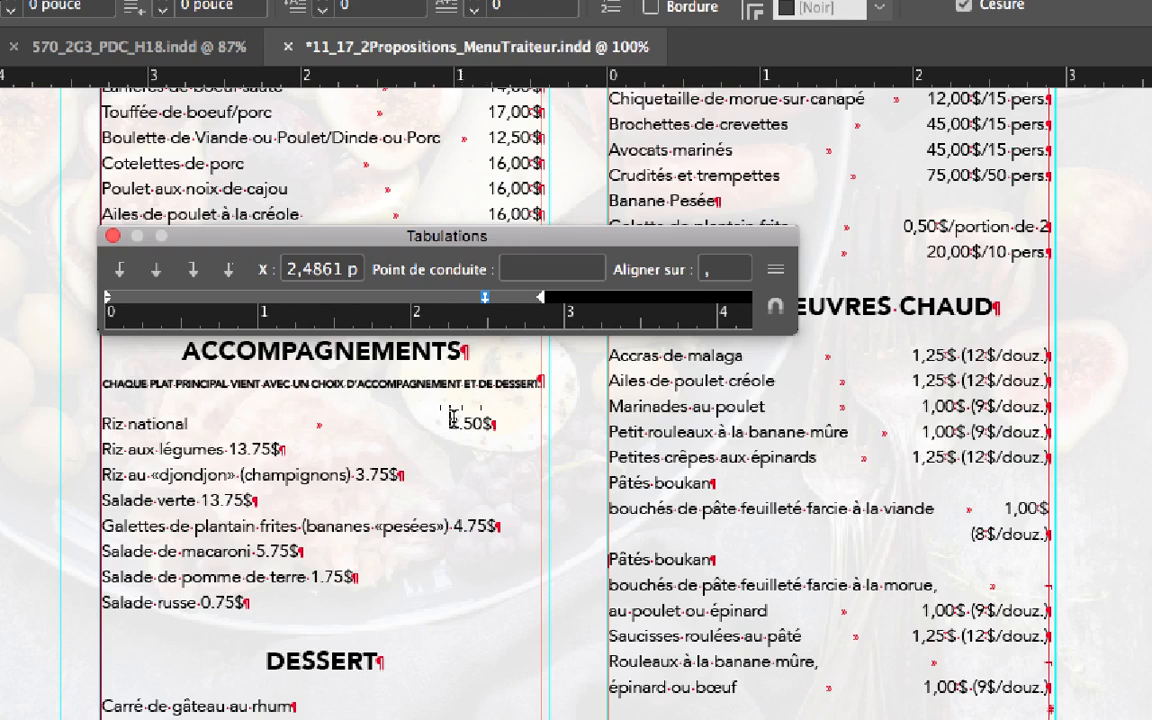
Try # and $ as the alignment character of the "Riz national" tab stop.
left_click(730, 268)
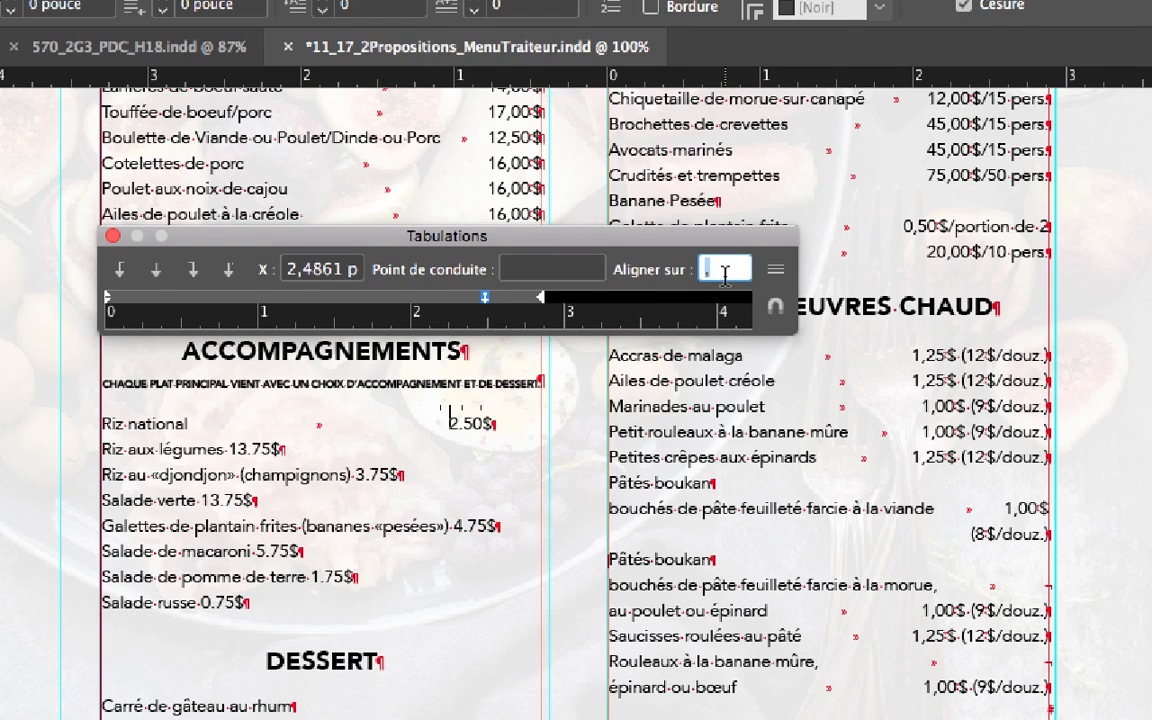
type("#")
key("BackSpace")
type("$")
key("BackSpace")
type("$")
Move the "Riz national" tab stop to about 2.67 inches and set its leader to a period.
left_click_drag(485, 298, 512, 298)
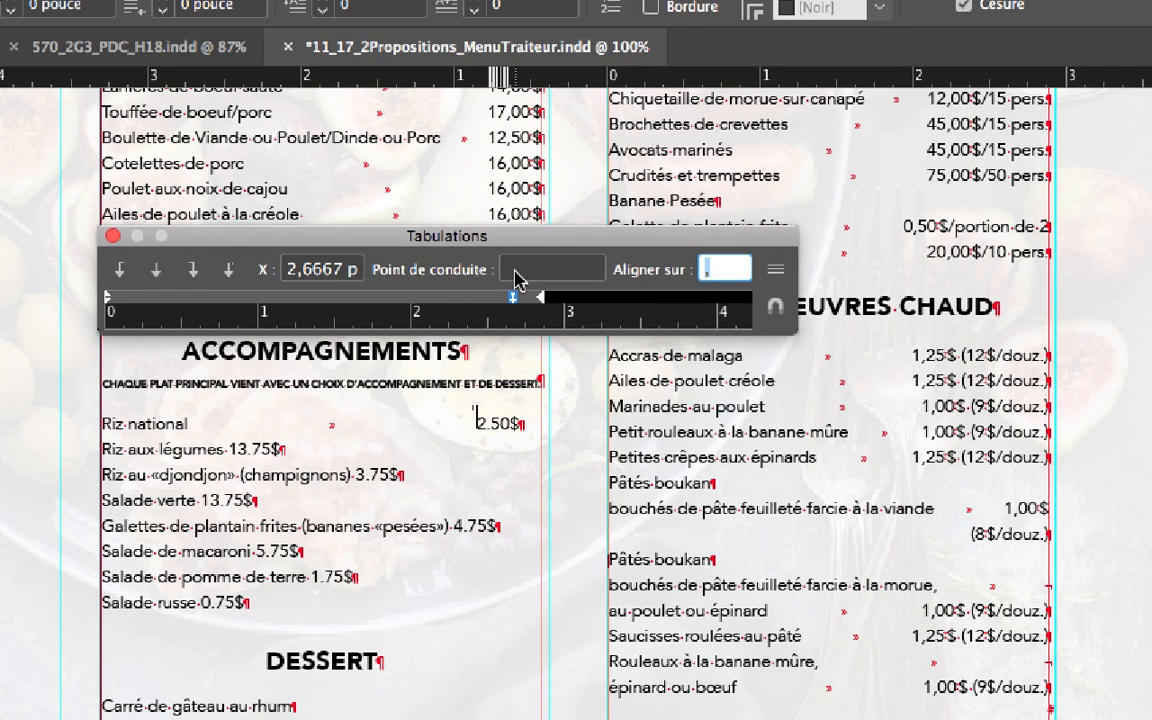
left_click(516, 278)
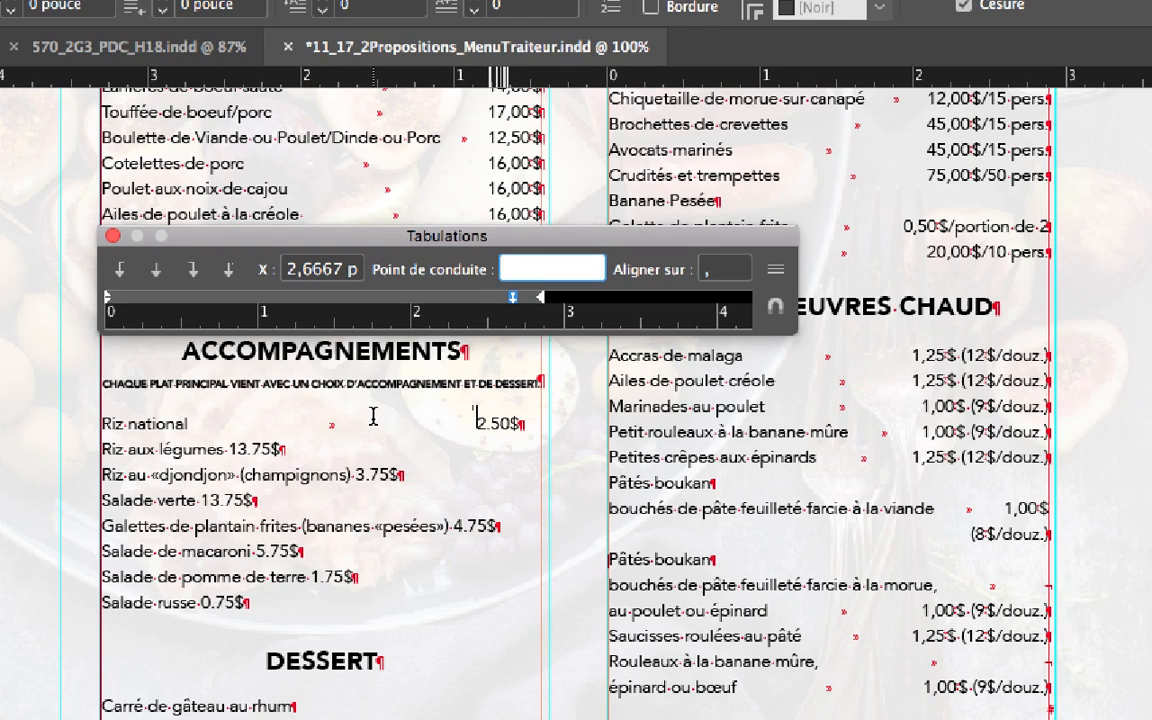
type(".")
left_click(725, 268)
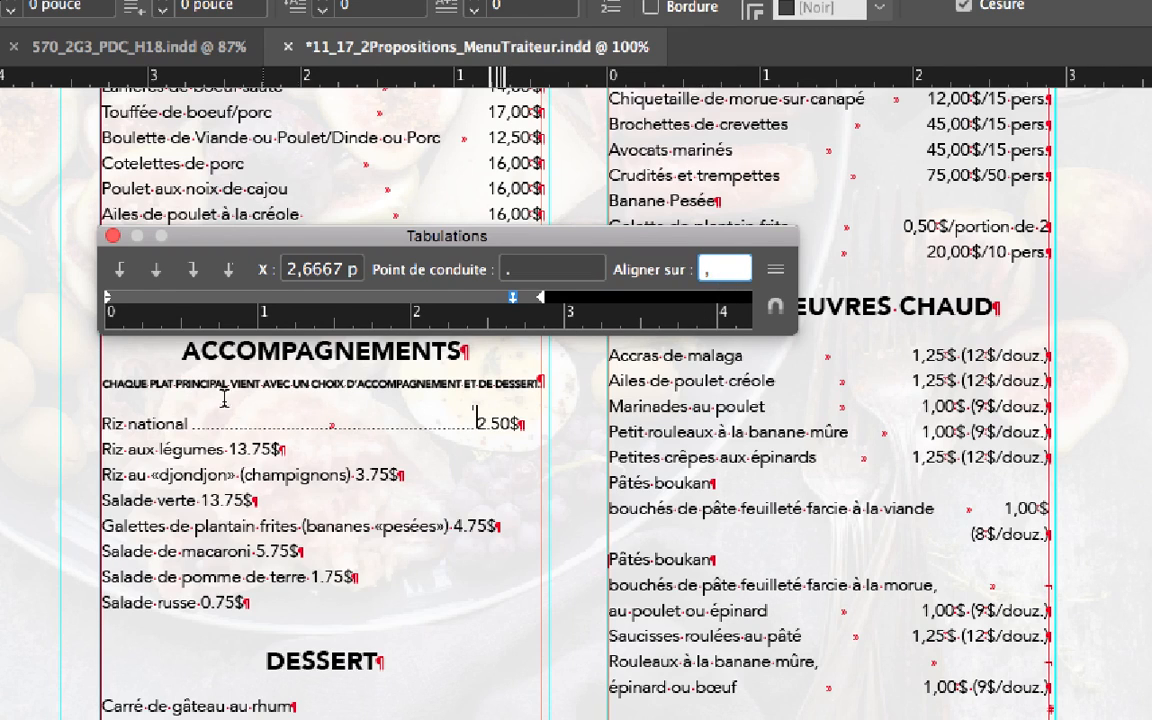
Try a slash as the tab leader on the "Riz national" line.
left_click(497, 270)
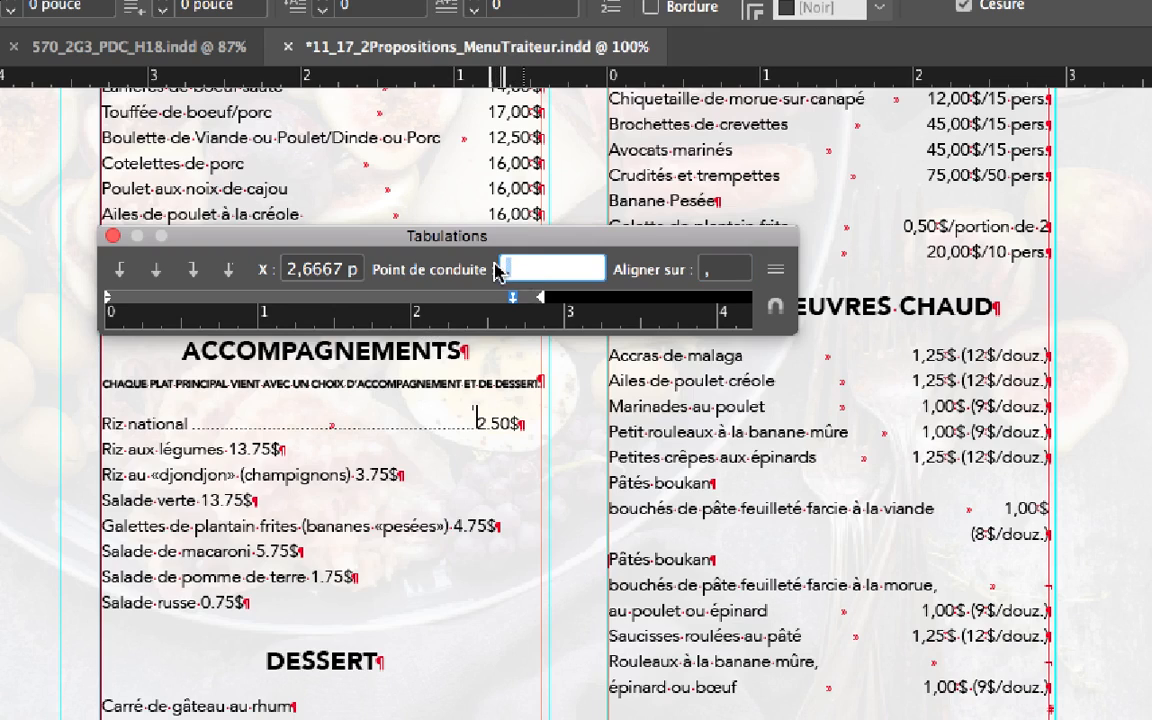
type("//")
key("BackSpace")
left_click(743, 268)
Set the tab leader on the "Riz national" line to a space followed by a period for spaced dots.
left_click(506, 274)
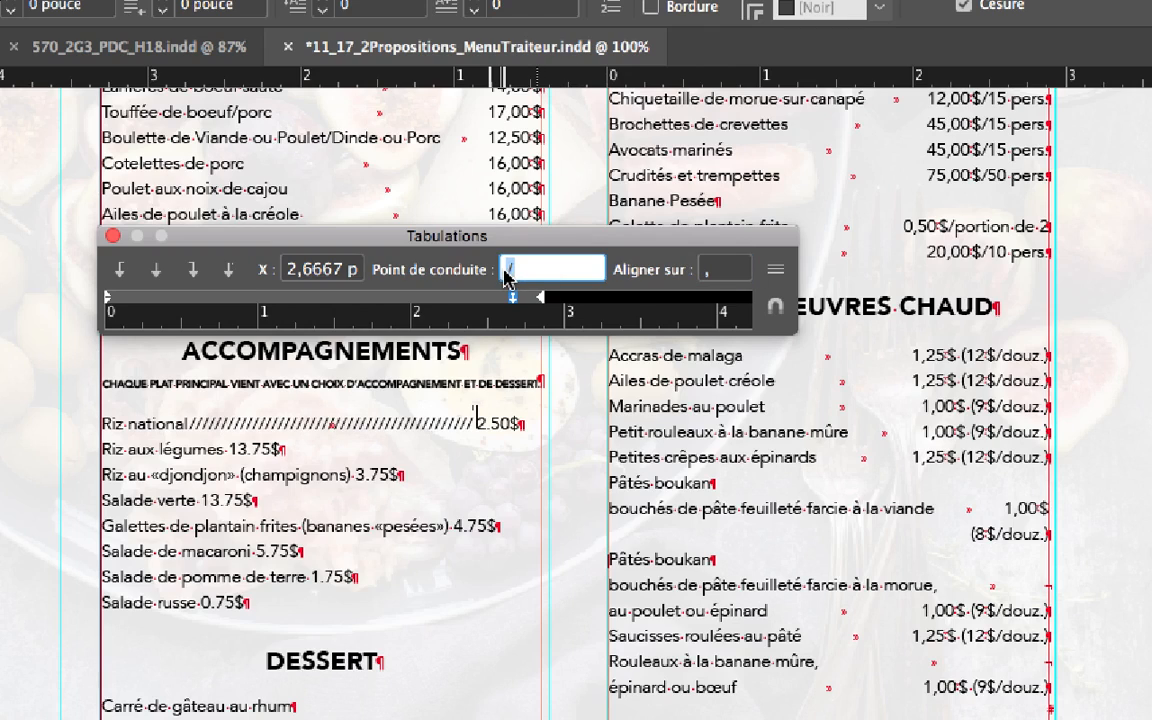
key("BackSpace")
type(".")
left_click(677, 265)
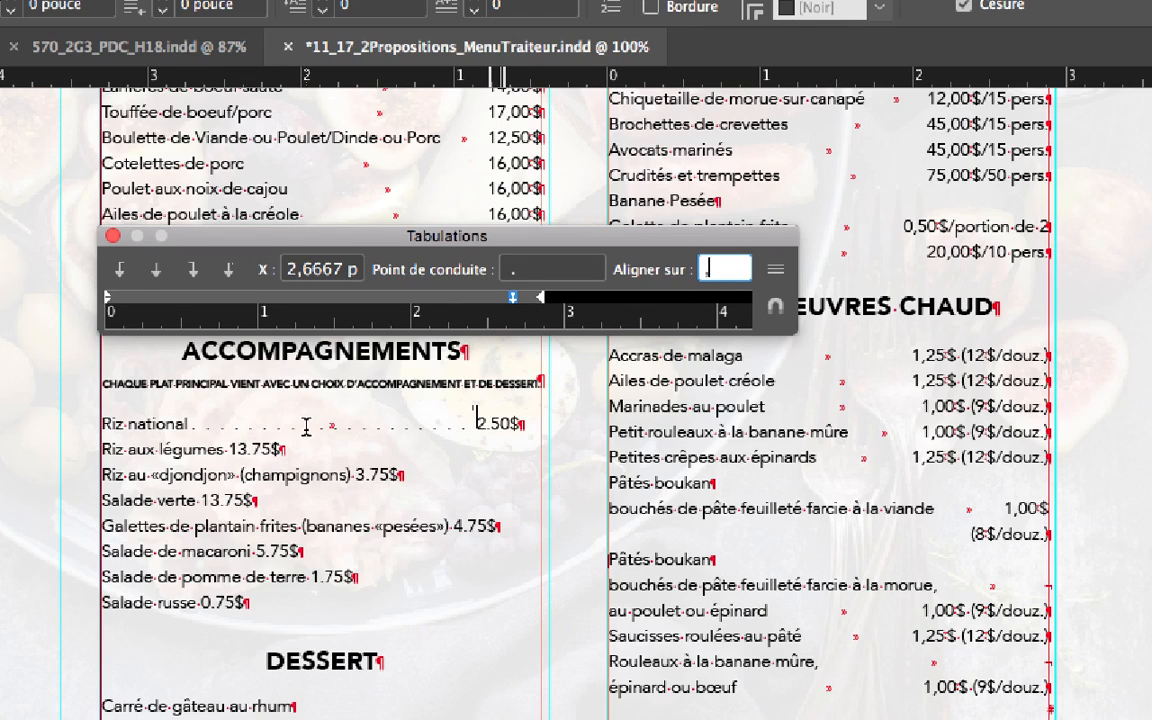
left_click(537, 272)
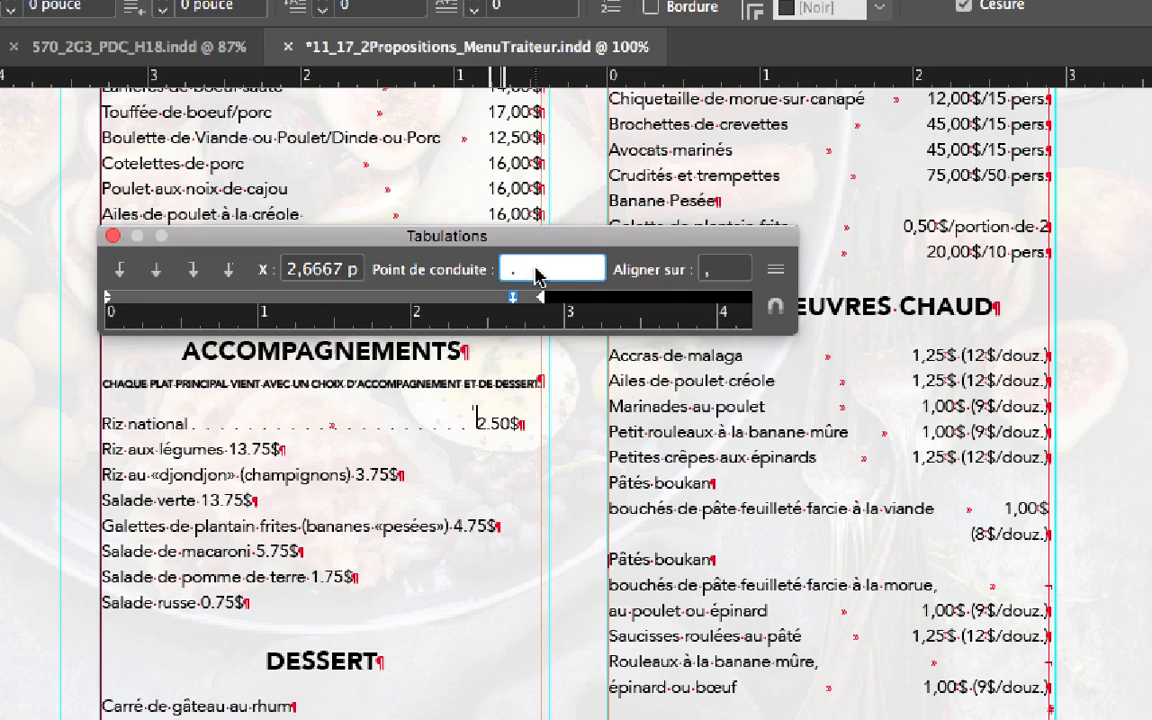
left_click(742, 270)
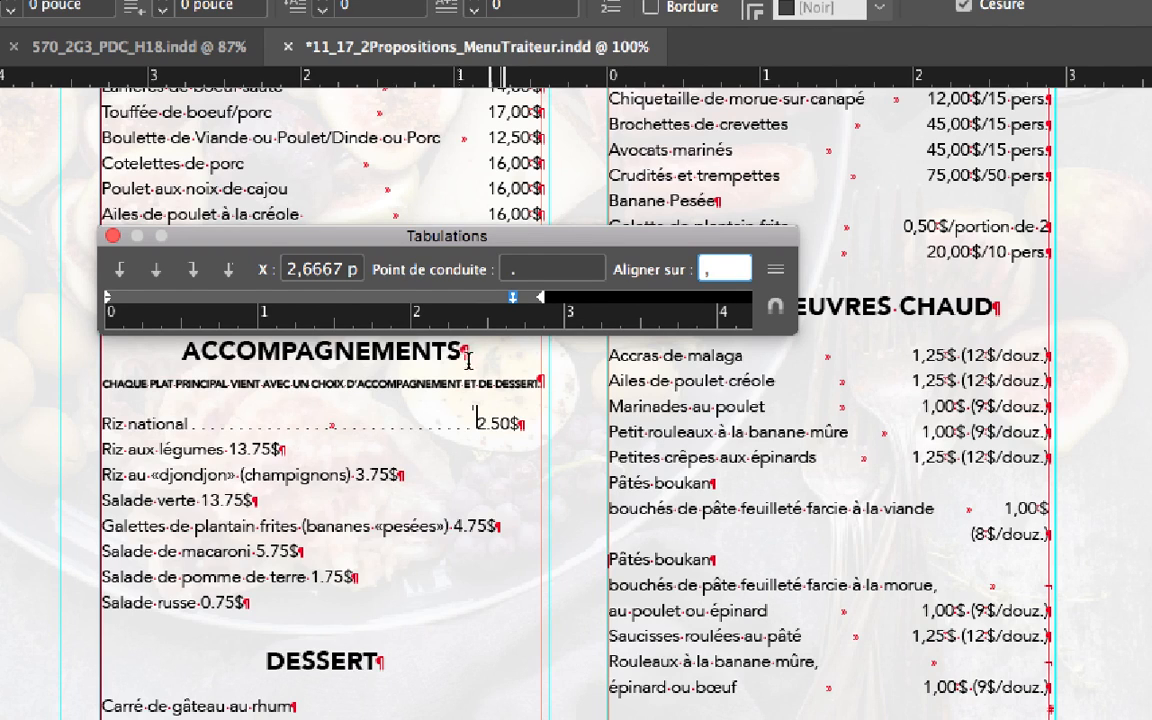
left_click(512, 272)
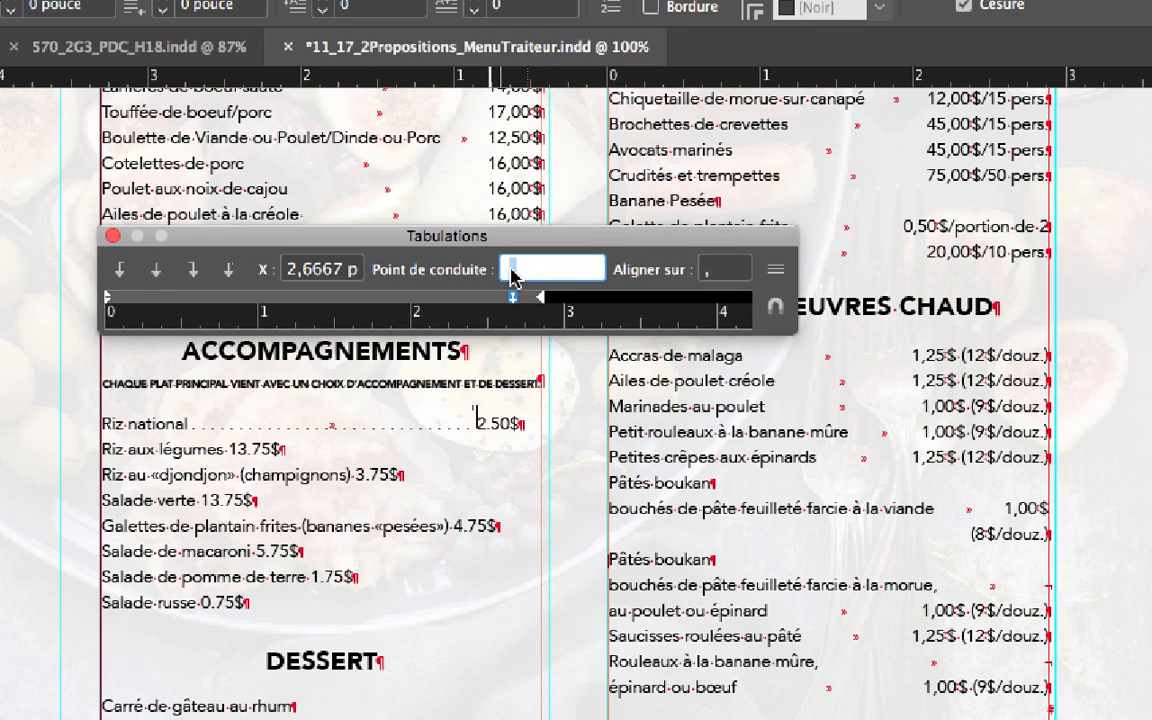
Clear all tab stops from the "Riz national" line and undo the clearing.
left_click(776, 271)
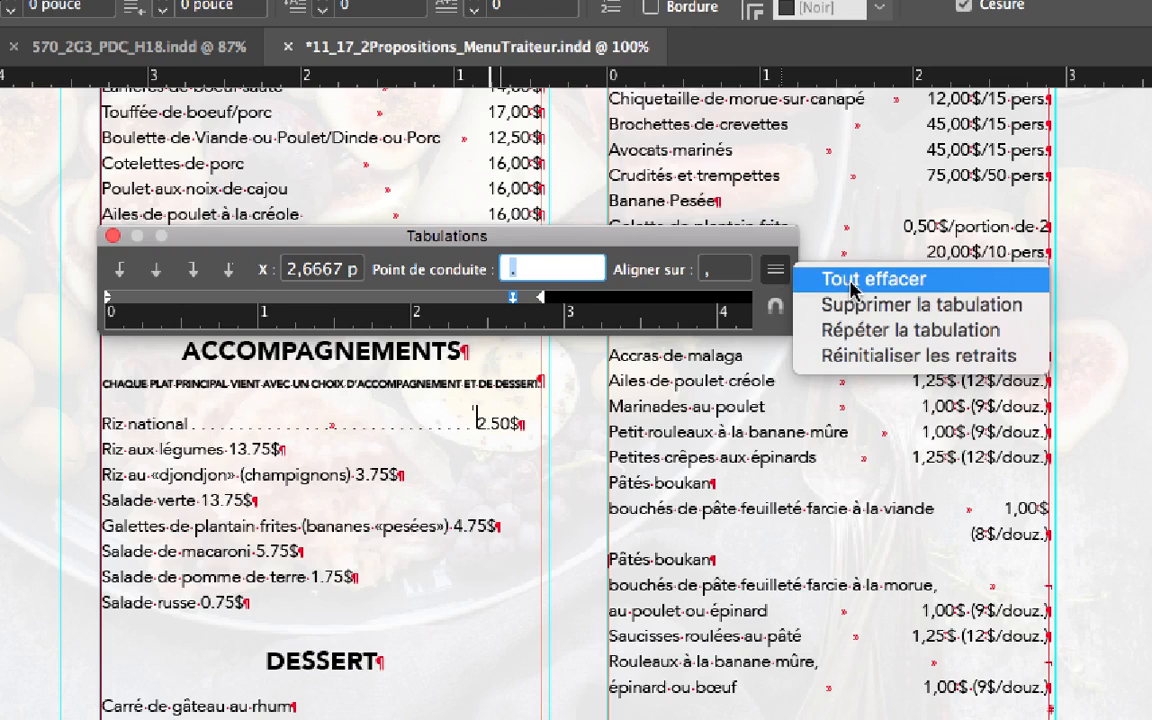
left_click(853, 285)
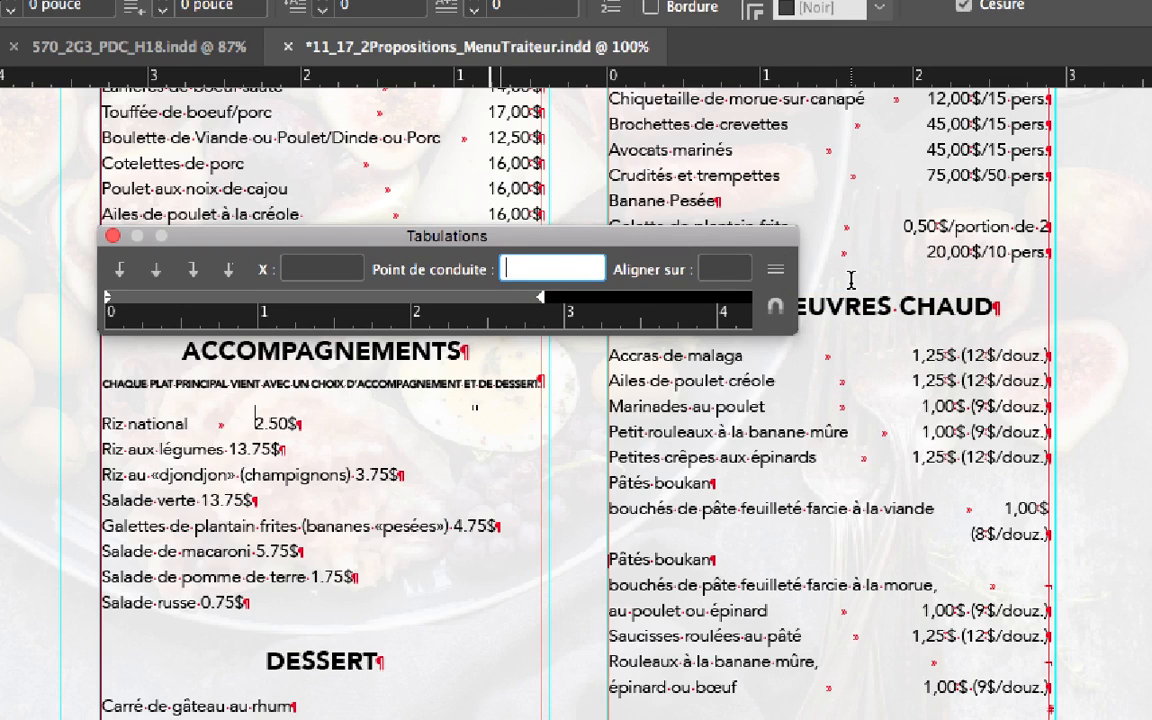
key("super+z")
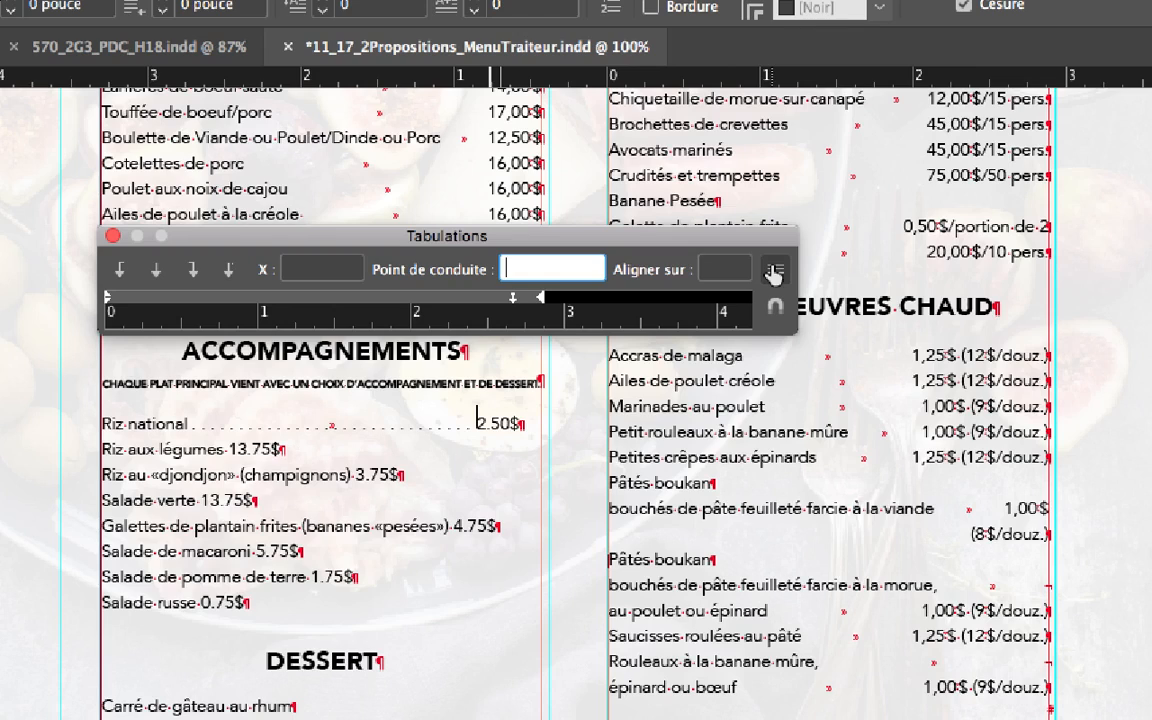
Place the text cursor before the price on the "Riz national" line and close the tab settings.
left_click(521, 422)
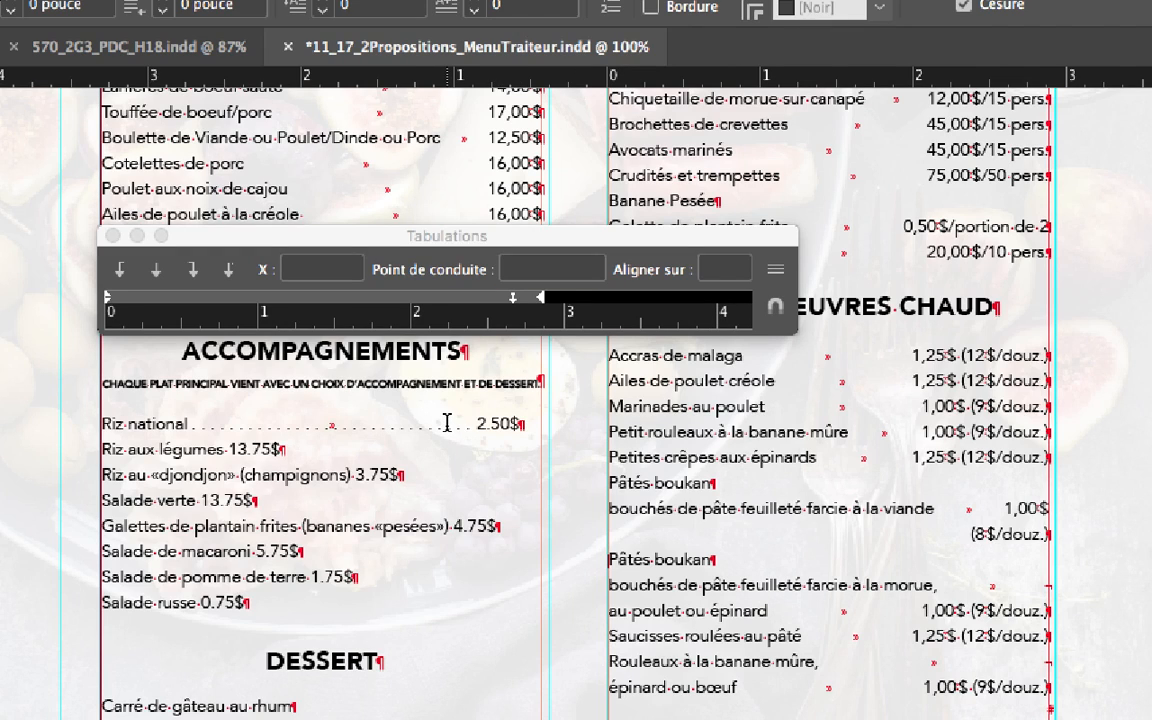
scroll(447, 422, "down", 10)
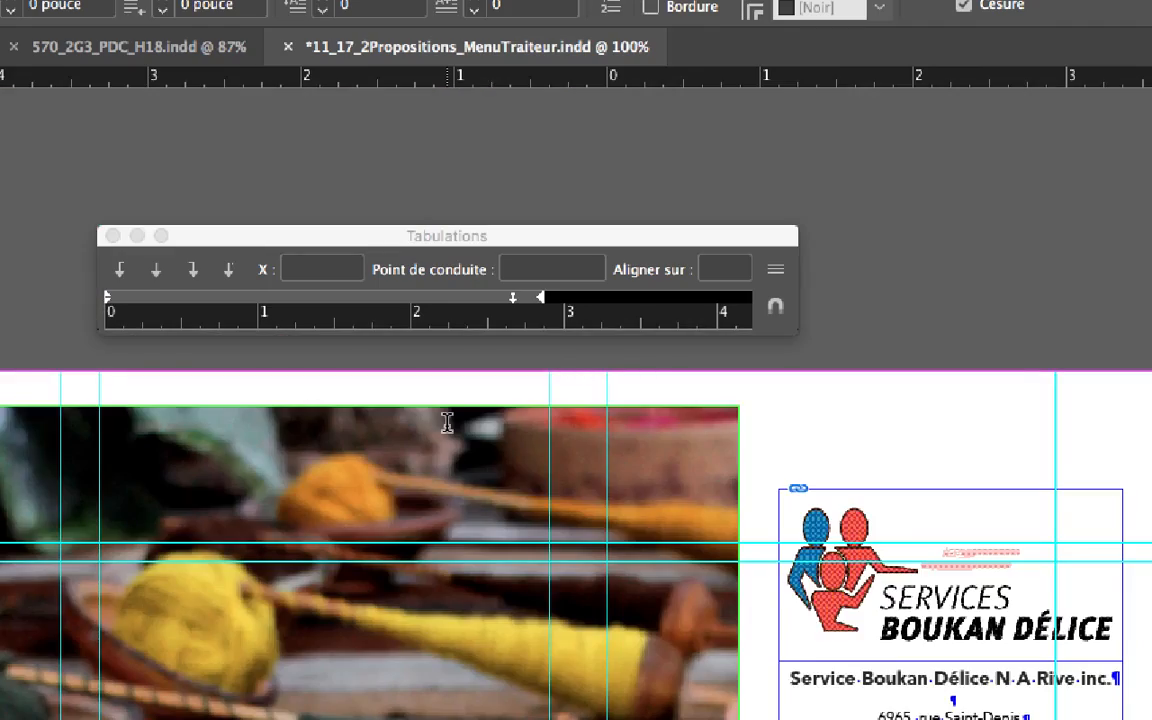
scroll(622, 355, "down", 10)
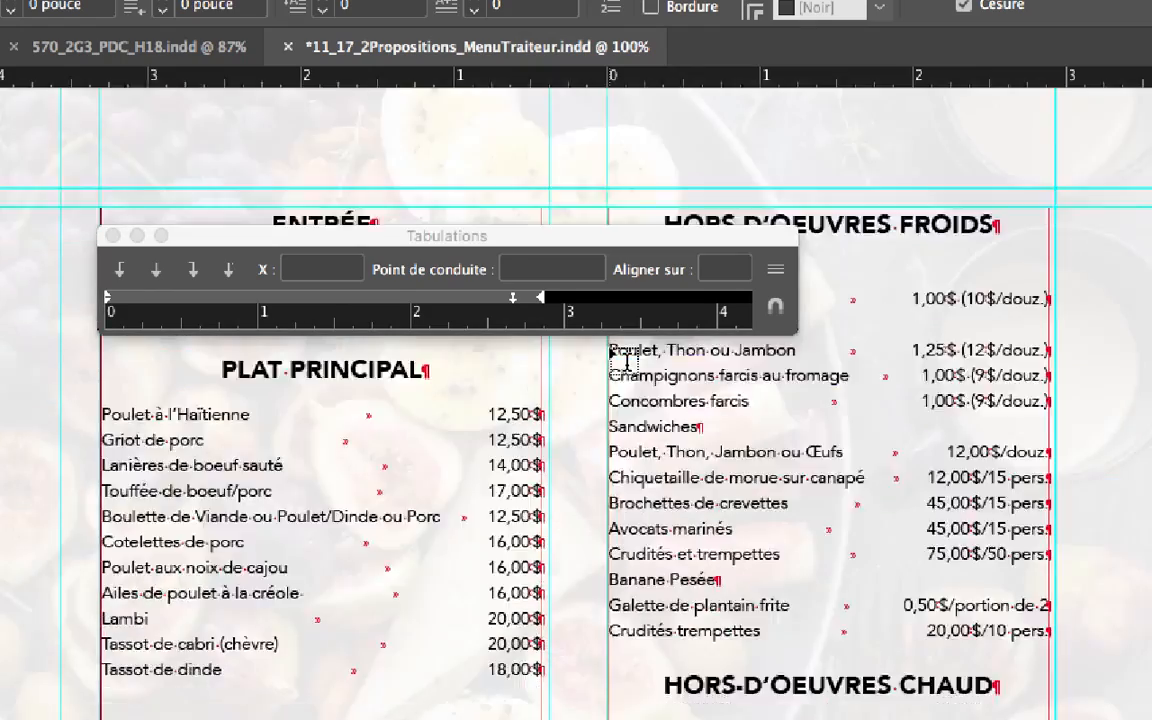
scroll(617, 356, "up", 3)
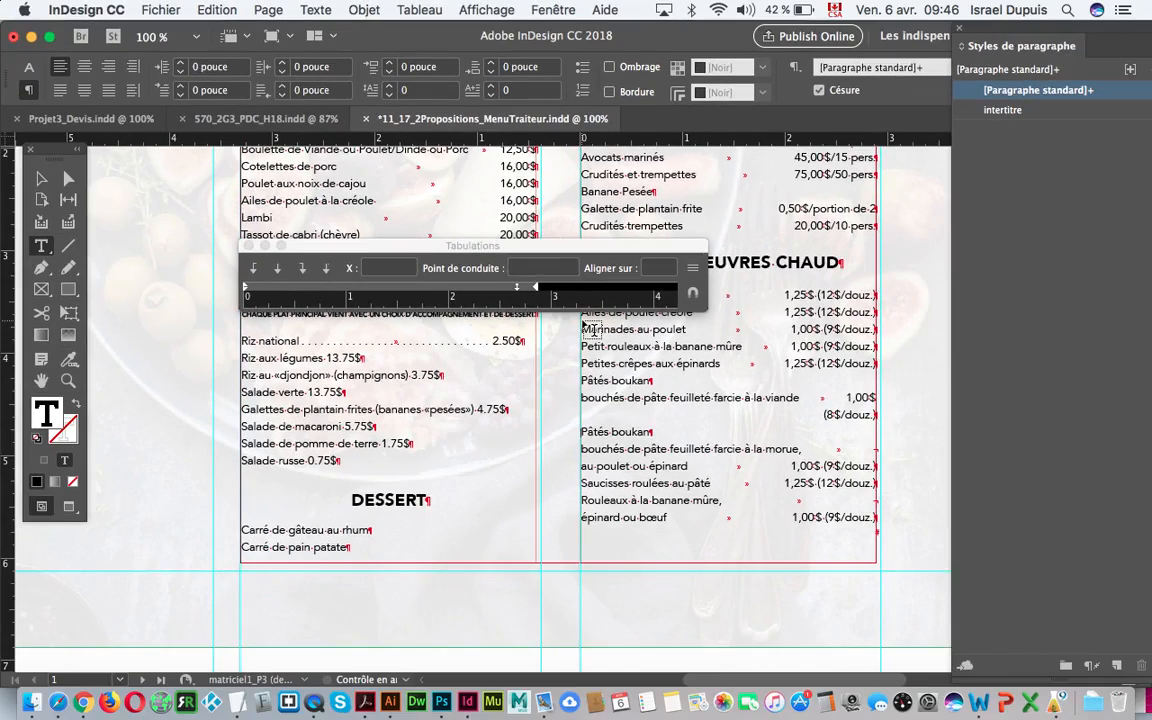
left_click(492, 340)
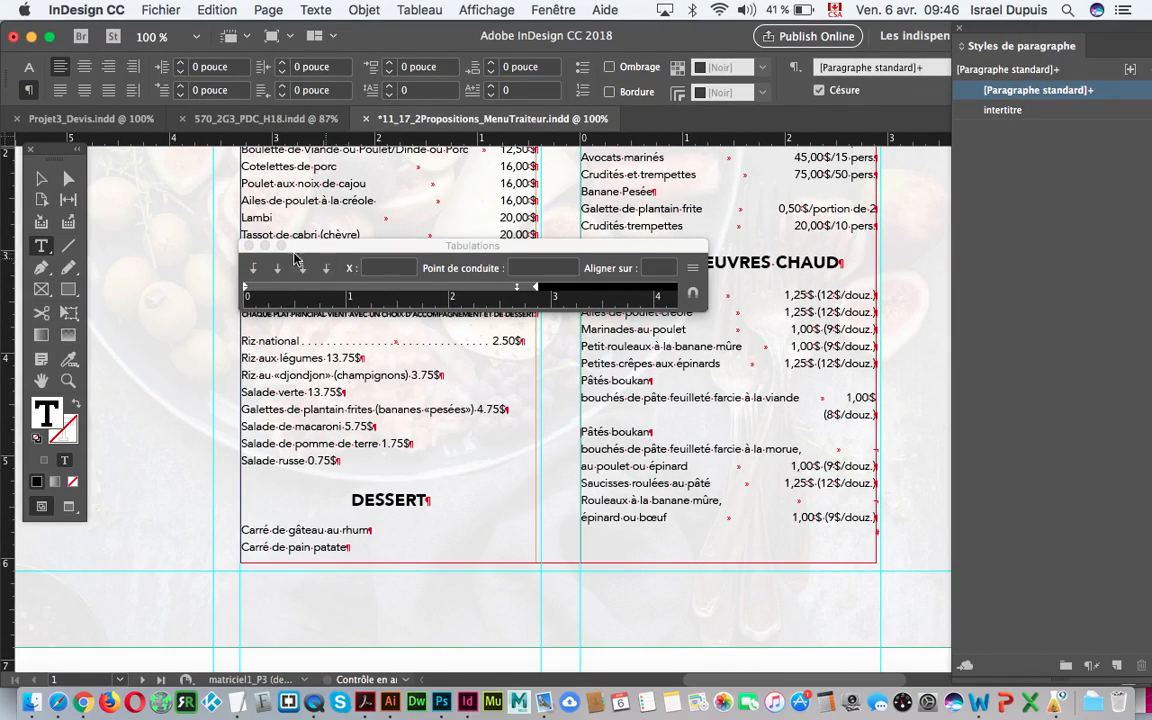
left_click(247, 245)
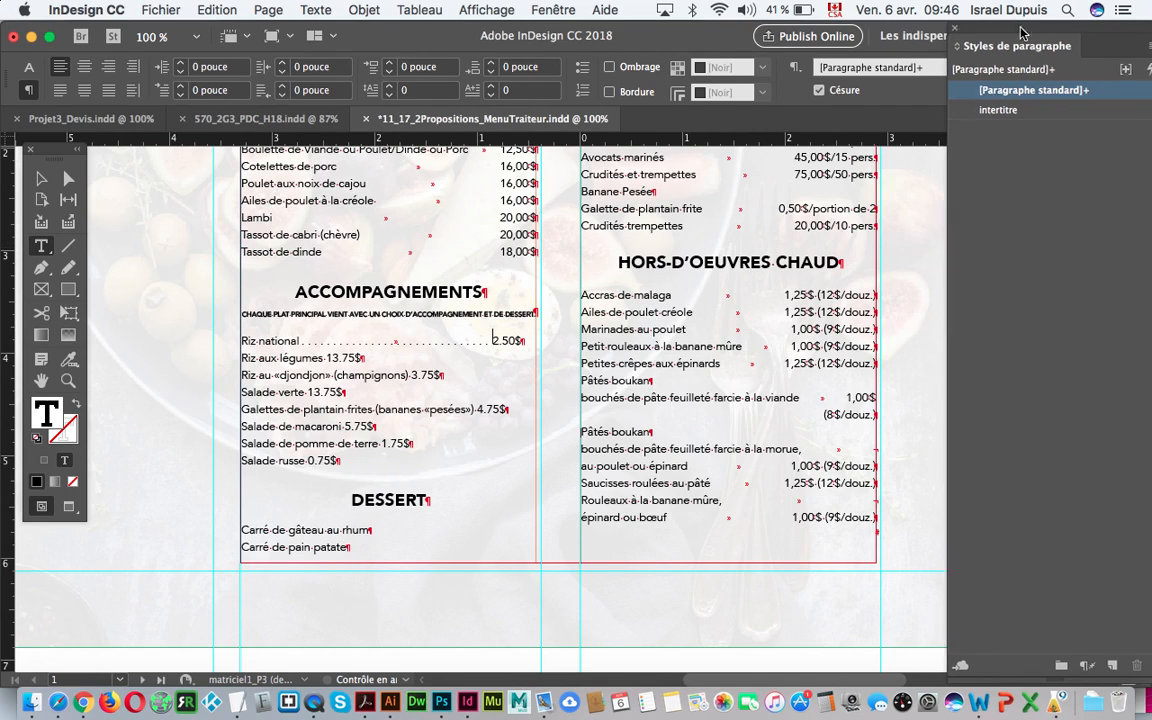
Create a paragraph style from the "Riz national" line and name it tabs_acompagnements.
left_click_drag(1040, 40, 795, 38)
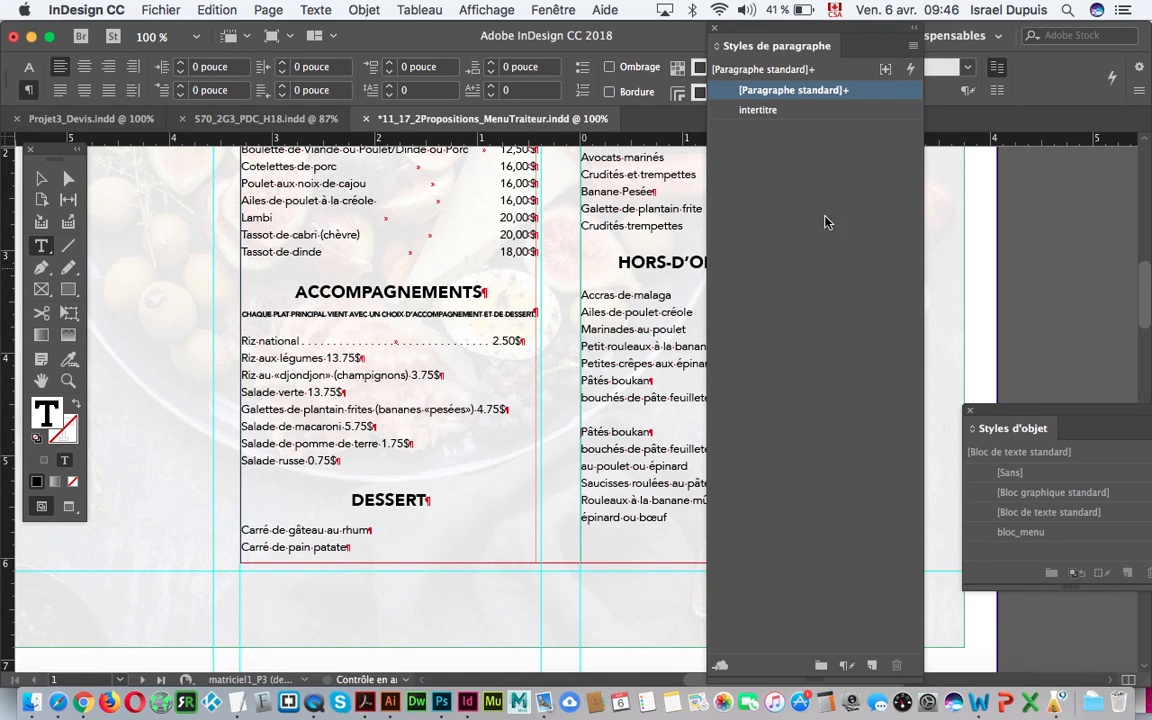
left_click(873, 666)
double_click(841, 110)
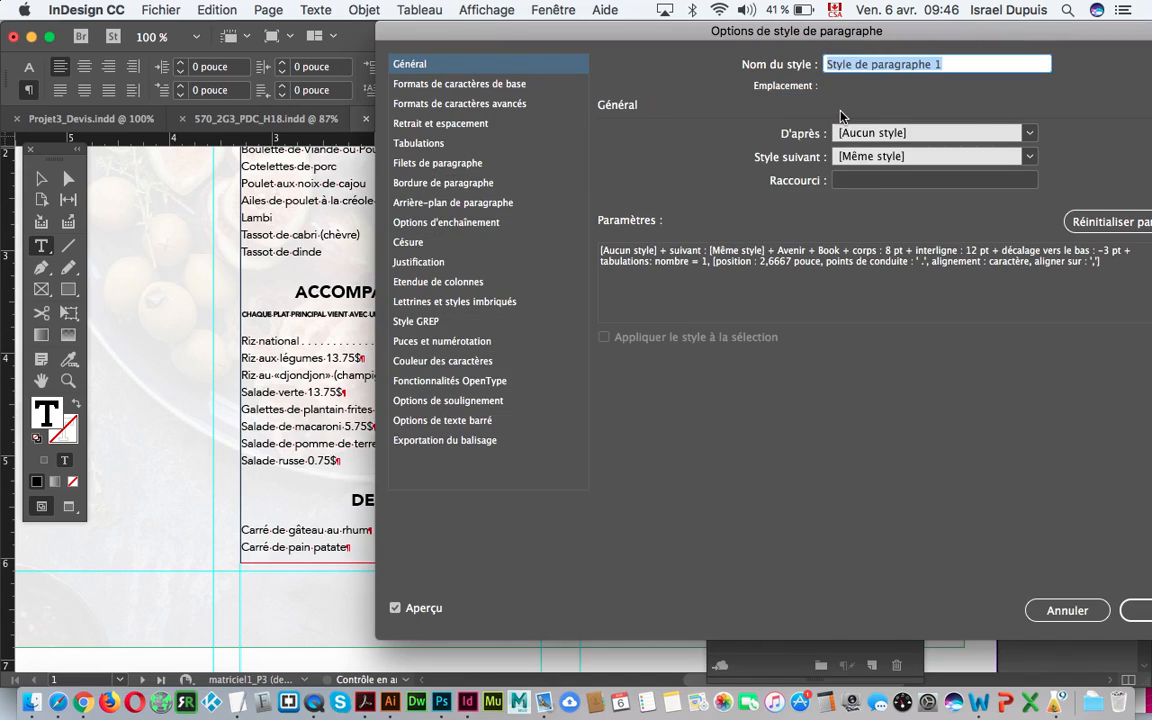
type("tabs")
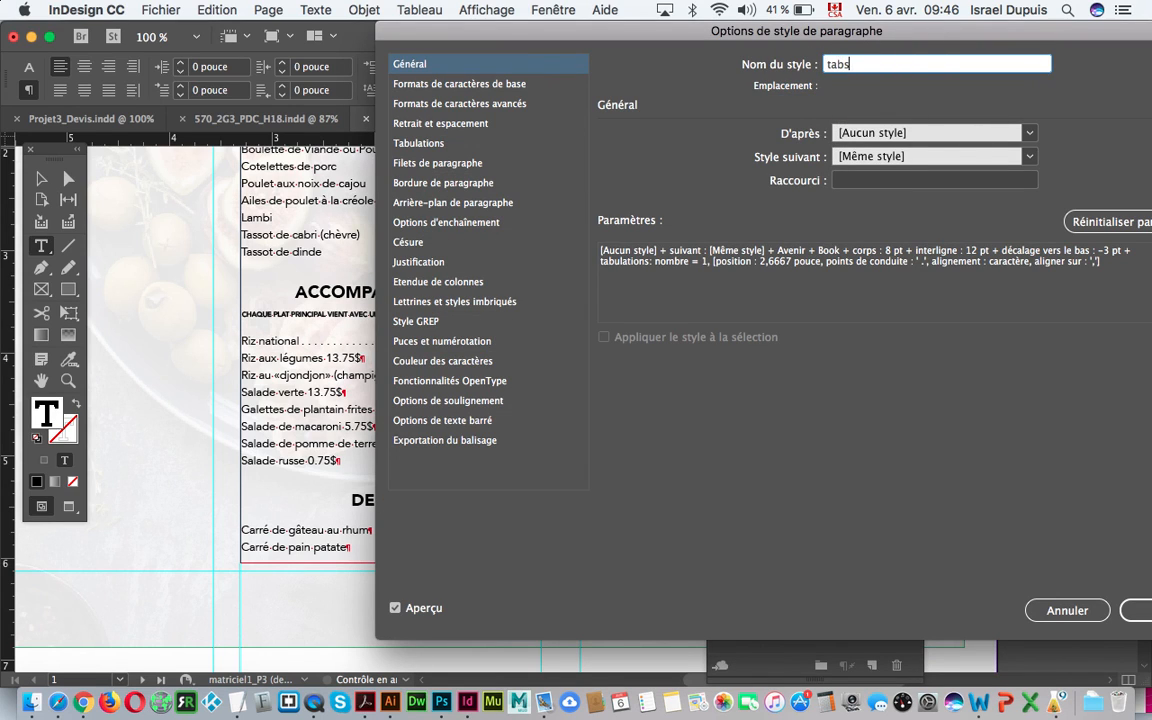
type("_aci")
type("ompa")
type("gne")
type("ments")
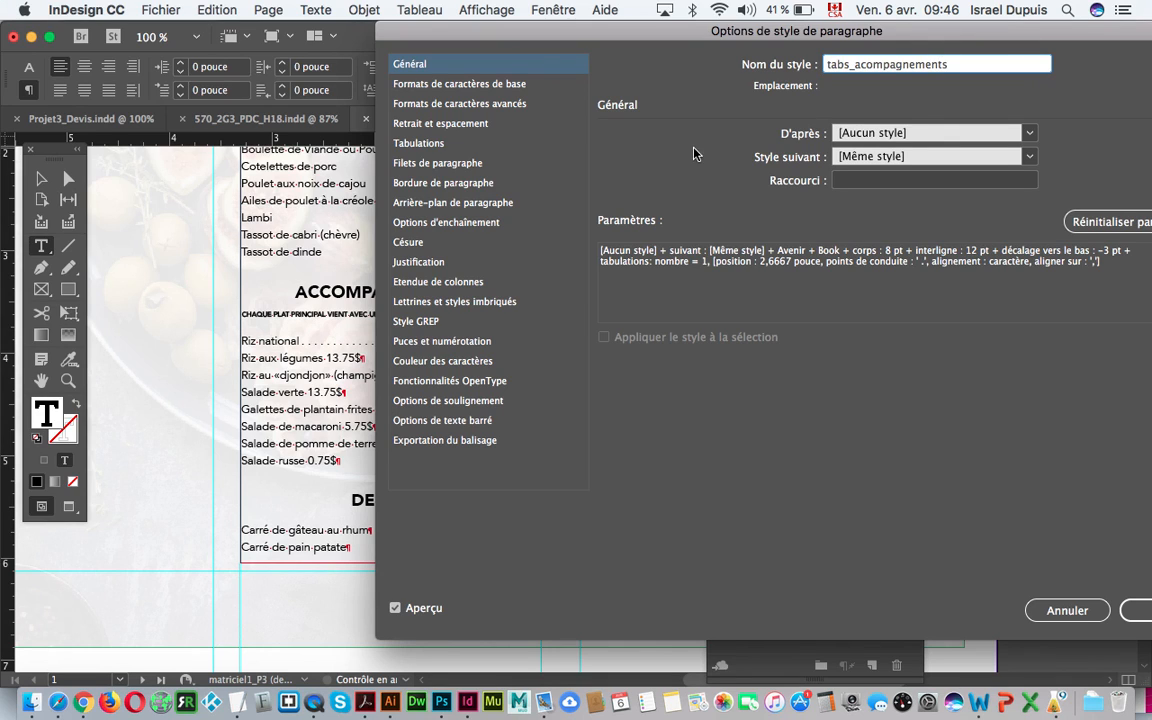
Review the tab settings stored in the new tabs_acompagnements style and accept the style.
left_click(480, 150)
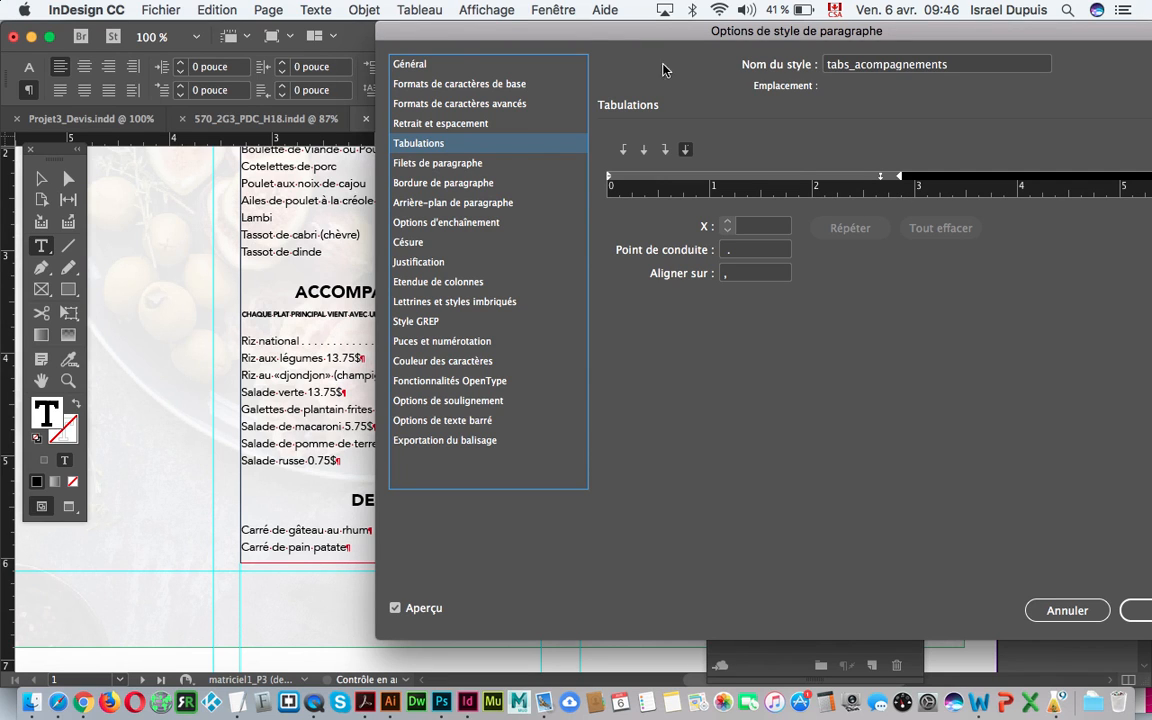
left_click_drag(584, 36, 773, 75)
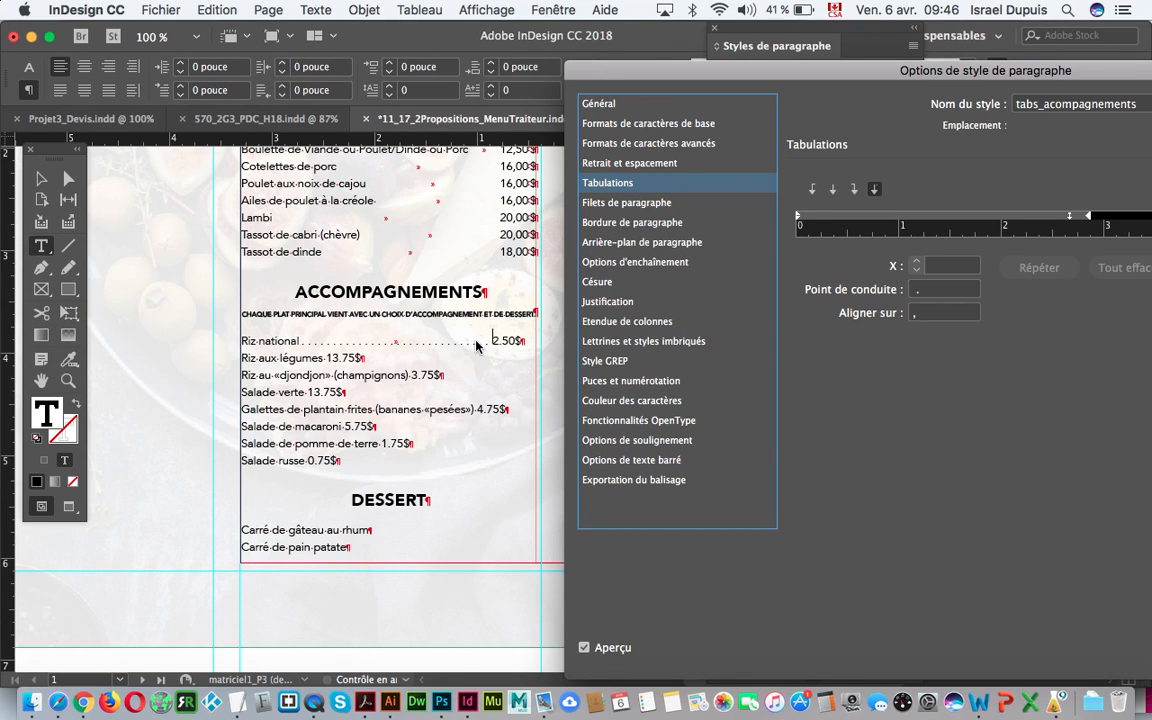
left_click_drag(663, 72, 438, 32)
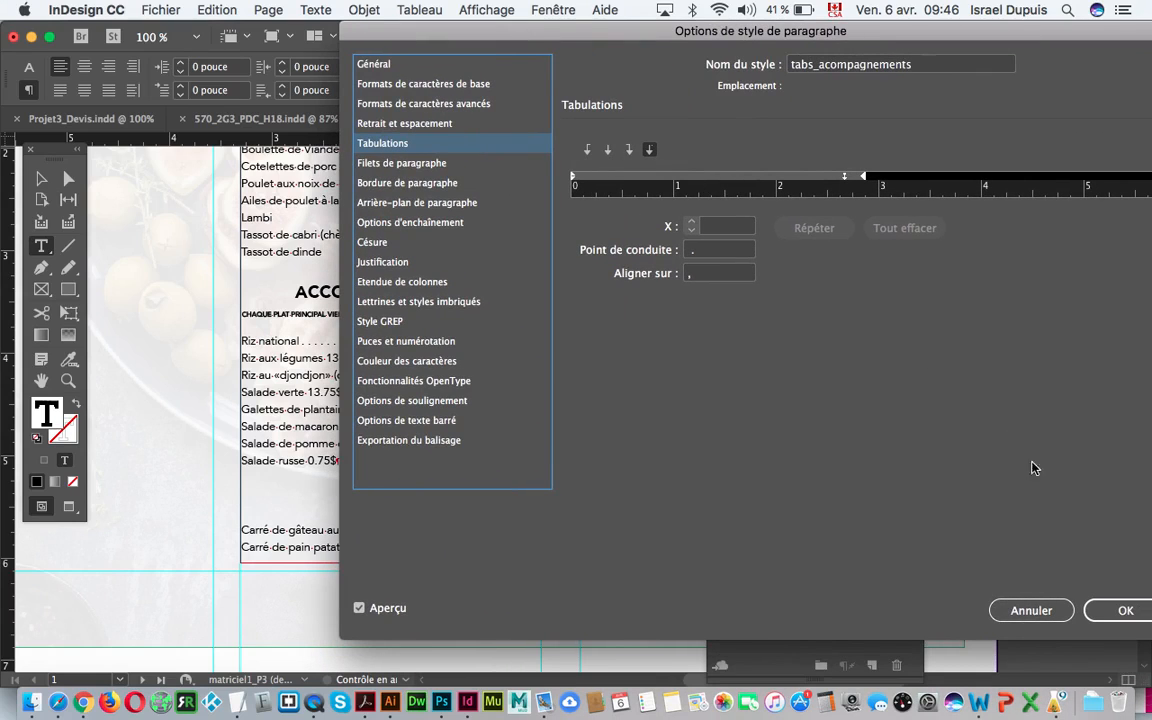
left_click(1123, 610)
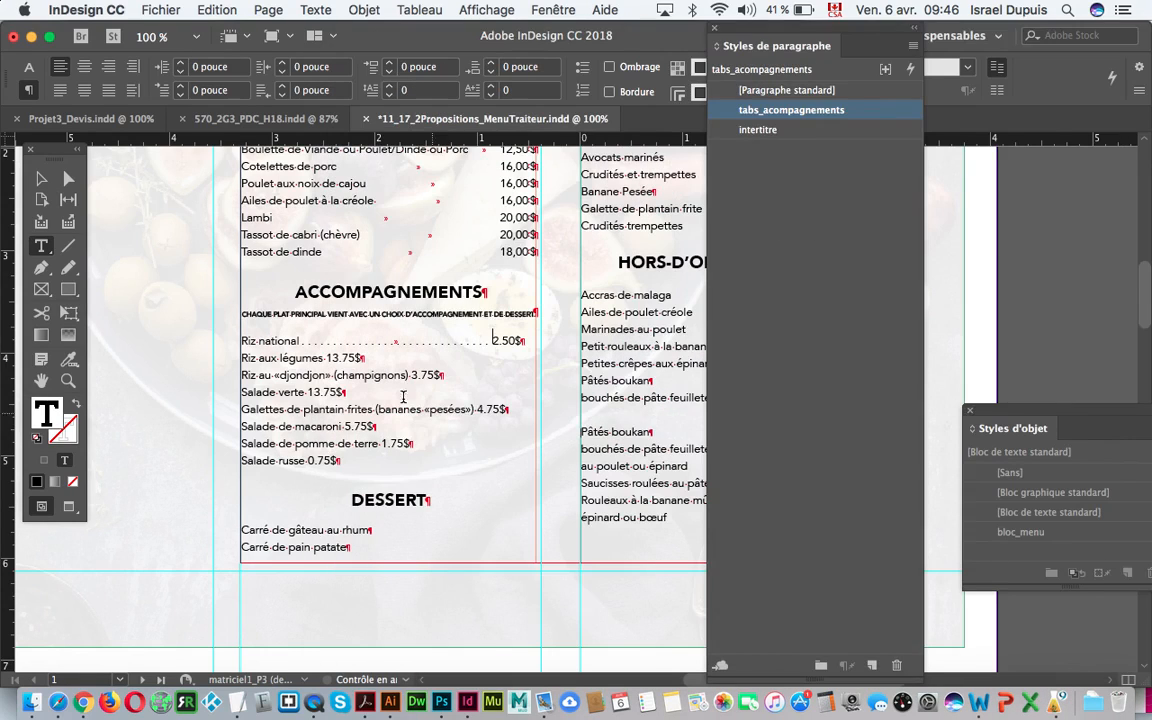
Apply the tabs_acompagnements style to the lines from "Riz aux légumes" through "Salade russe" and check the style's general settings.
left_click_drag(241, 352, 345, 462)
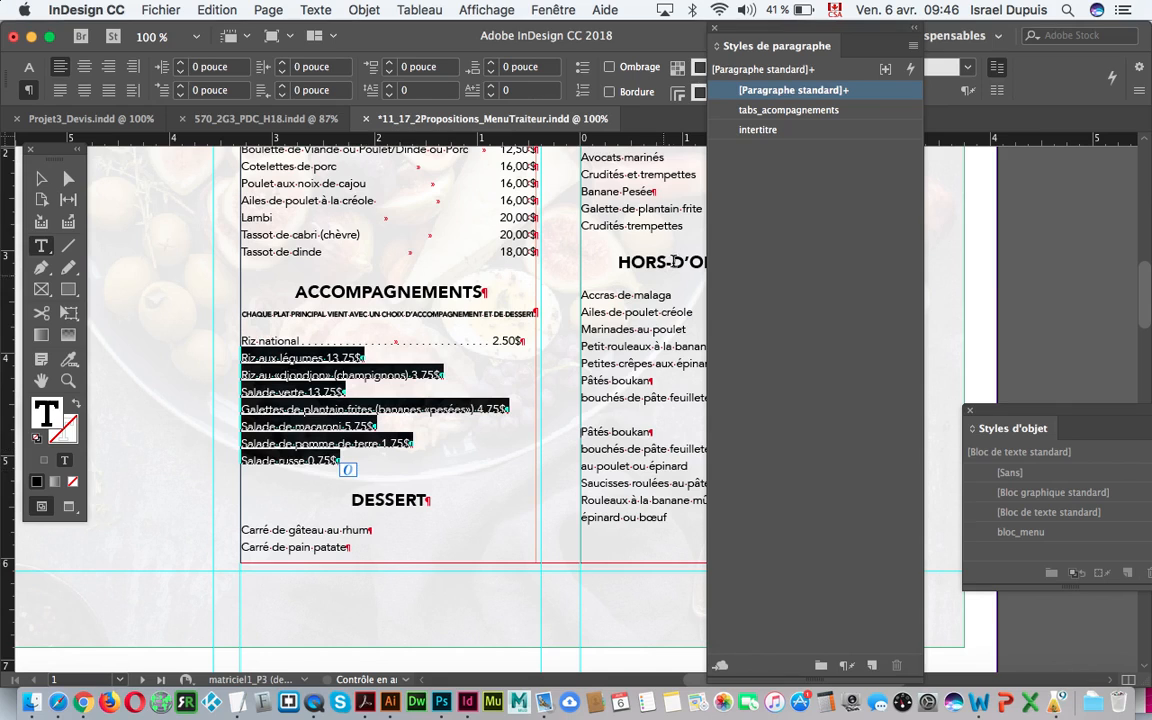
left_click(818, 111)
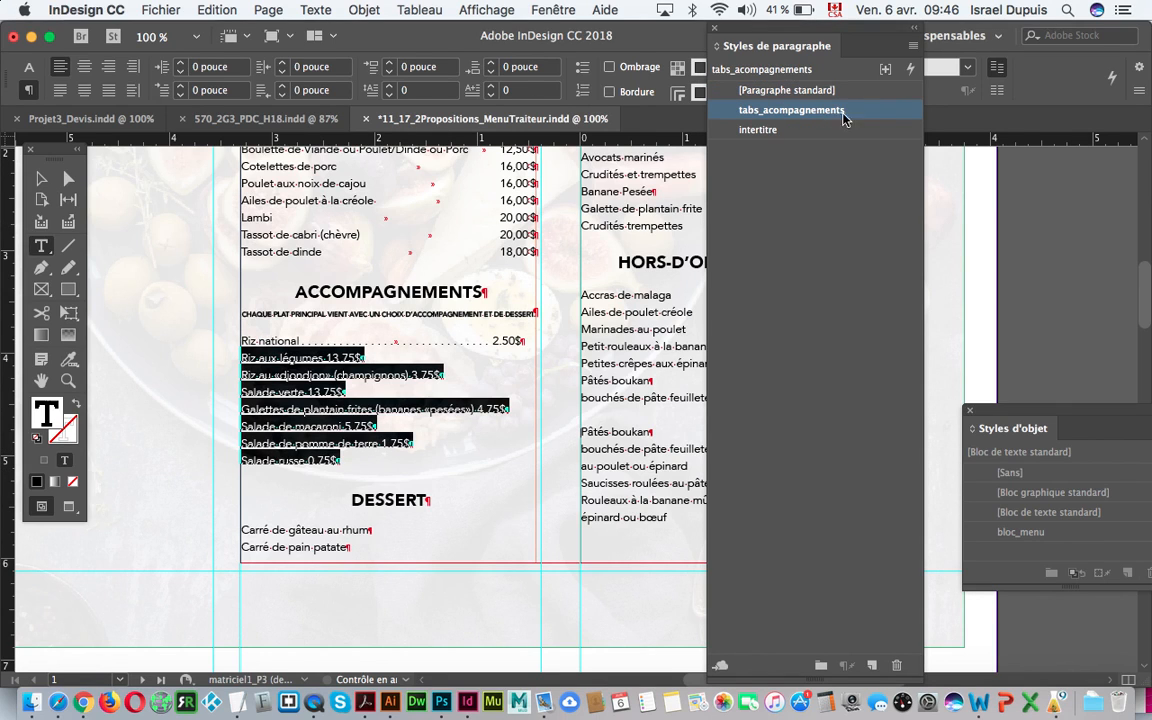
double_click(873, 114)
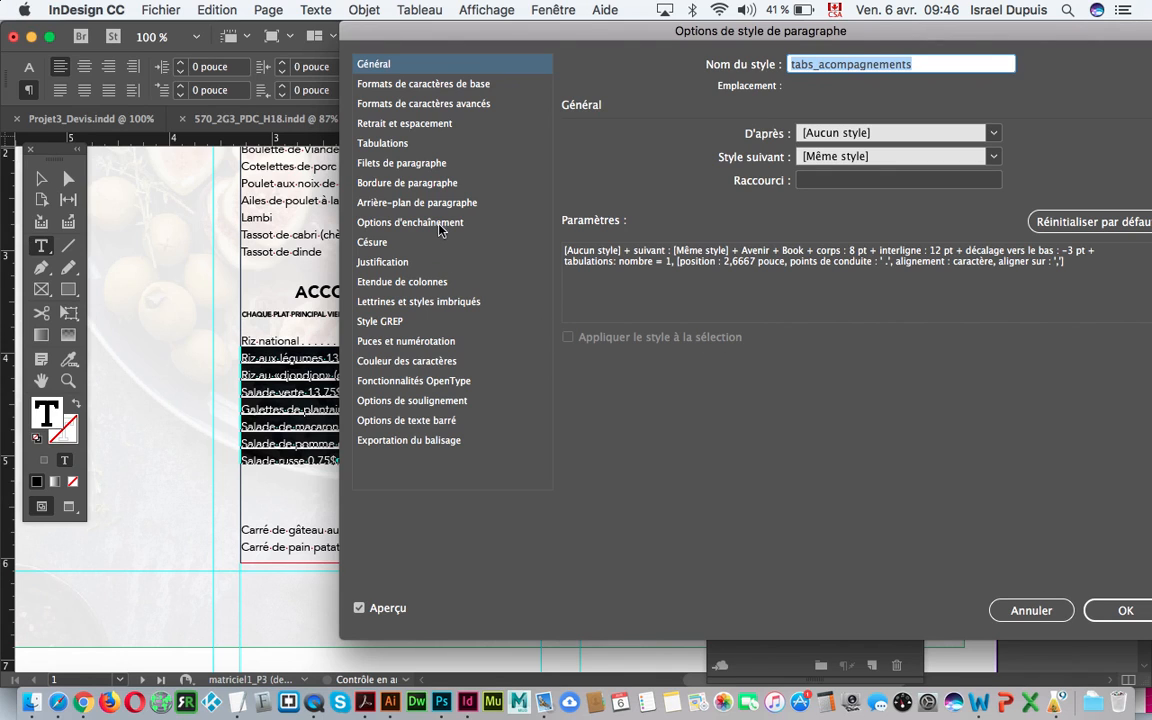
left_click(1125, 610)
left_click(498, 392)
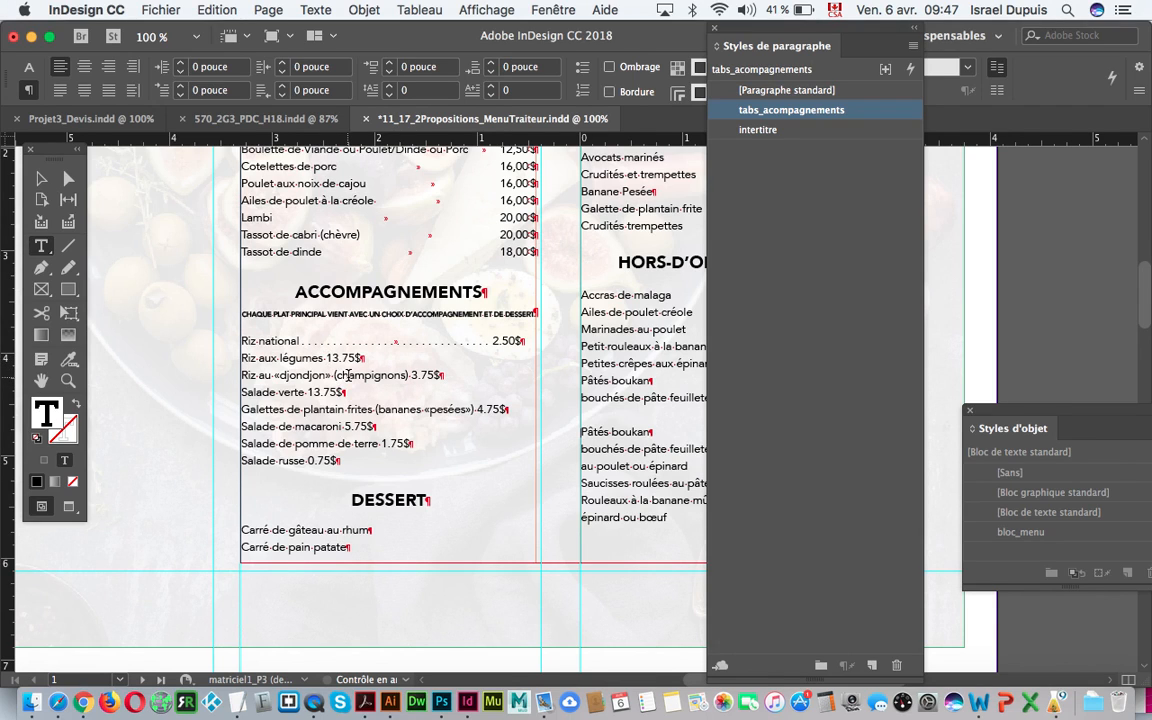
Insert a tab before the prices of "Riz aux légumes", "Riz au «djondjon»", "Salade verte" and "Galettes de plantain frites".
left_click(326, 357)
key("Tab")
left_click(414, 375)
key("Tab")
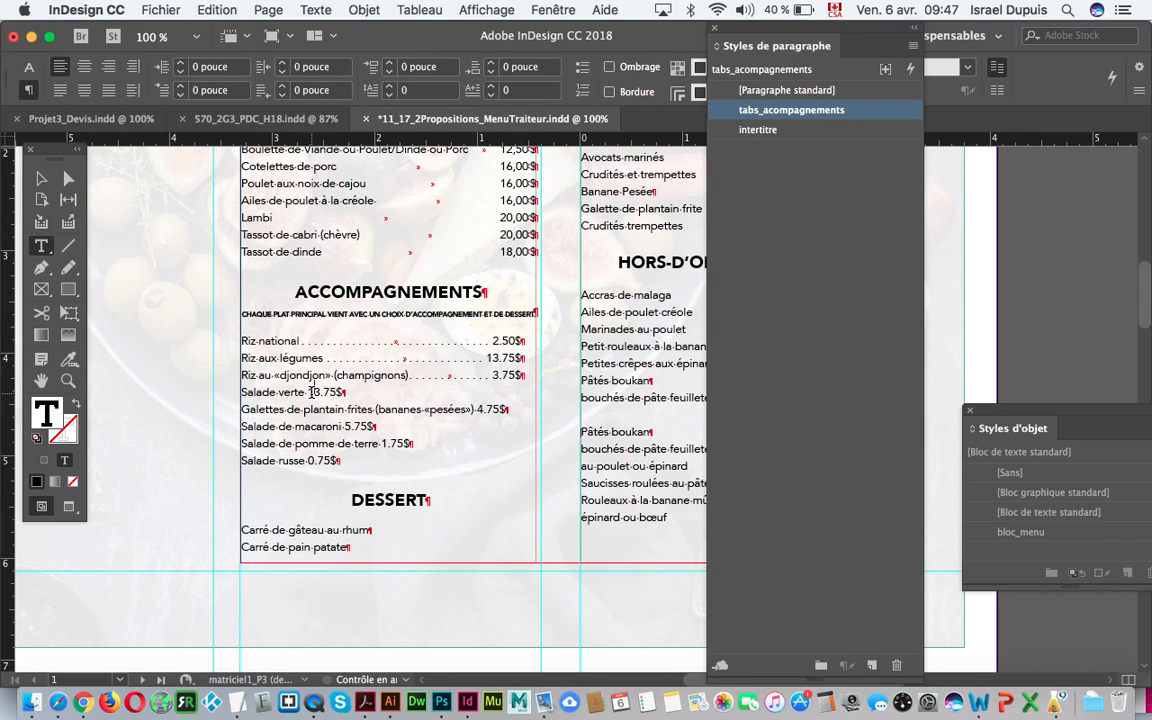
left_click(312, 391)
key("Tab")
left_click(479, 409)
key("Tab")
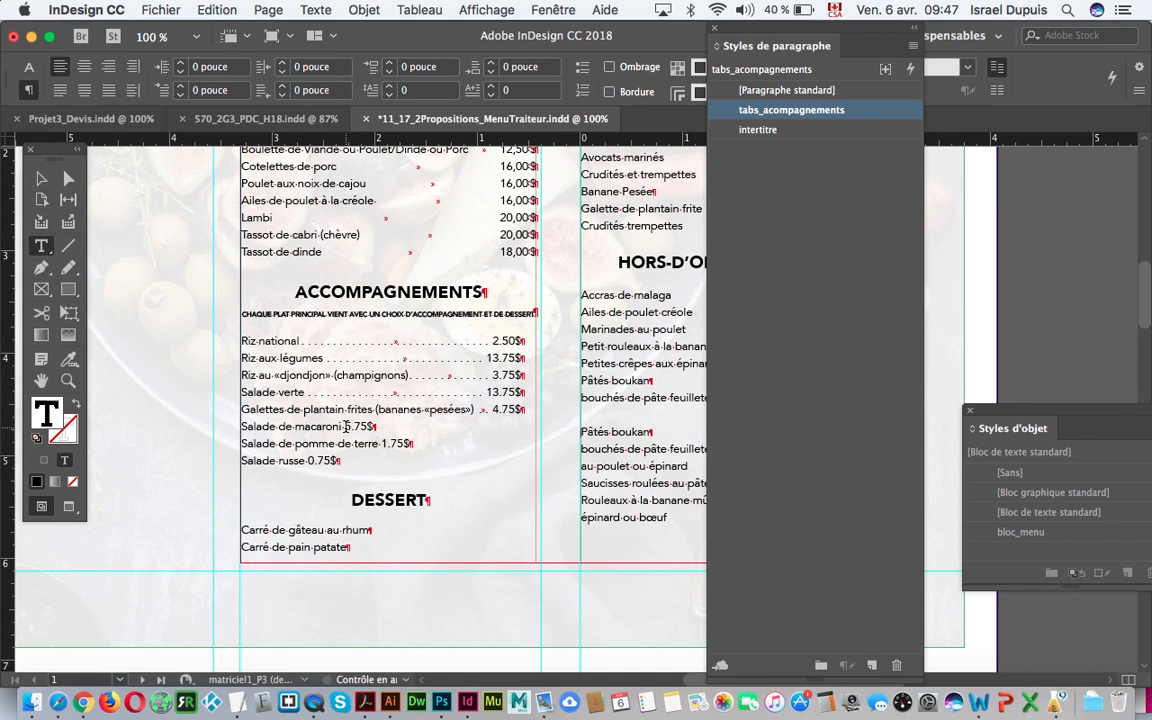
Insert a tab before the prices of "Salade de macaroni", "Salade de pomme de terre" and "Salade russe", with the potato salad priced .75$.
left_click(345, 427)
key("Tab")
key("BackSpace")
key("BackSpace")
key("Tab")
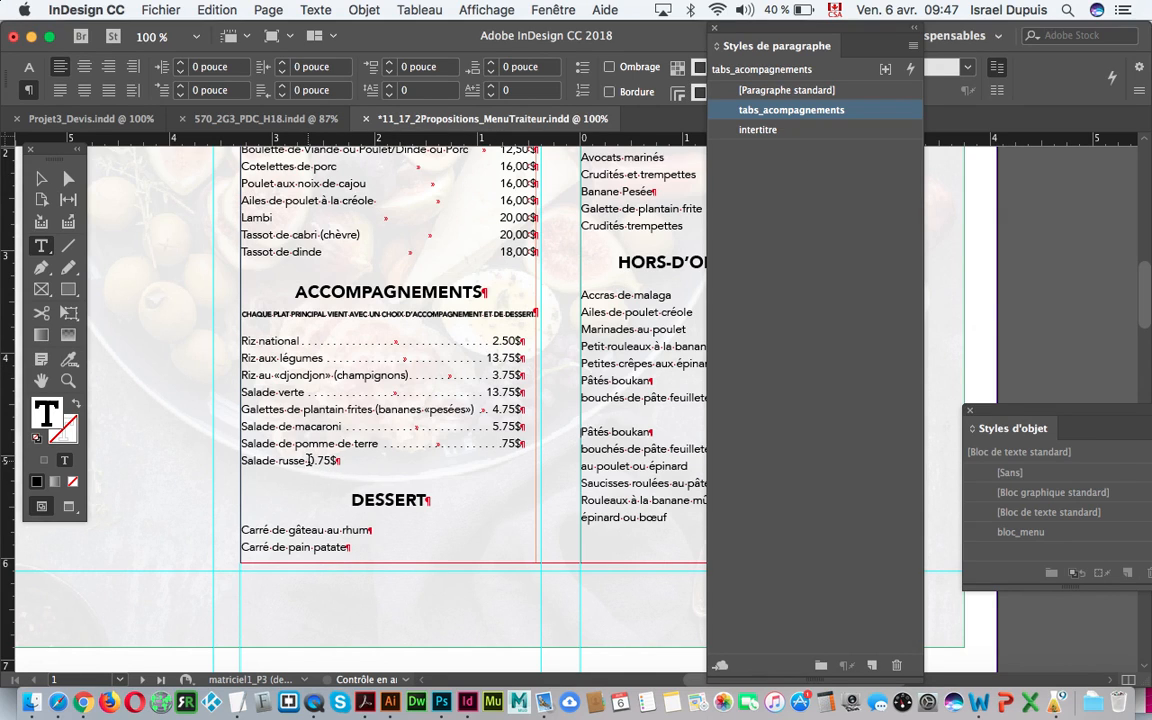
left_click(309, 460)
key("Tab")
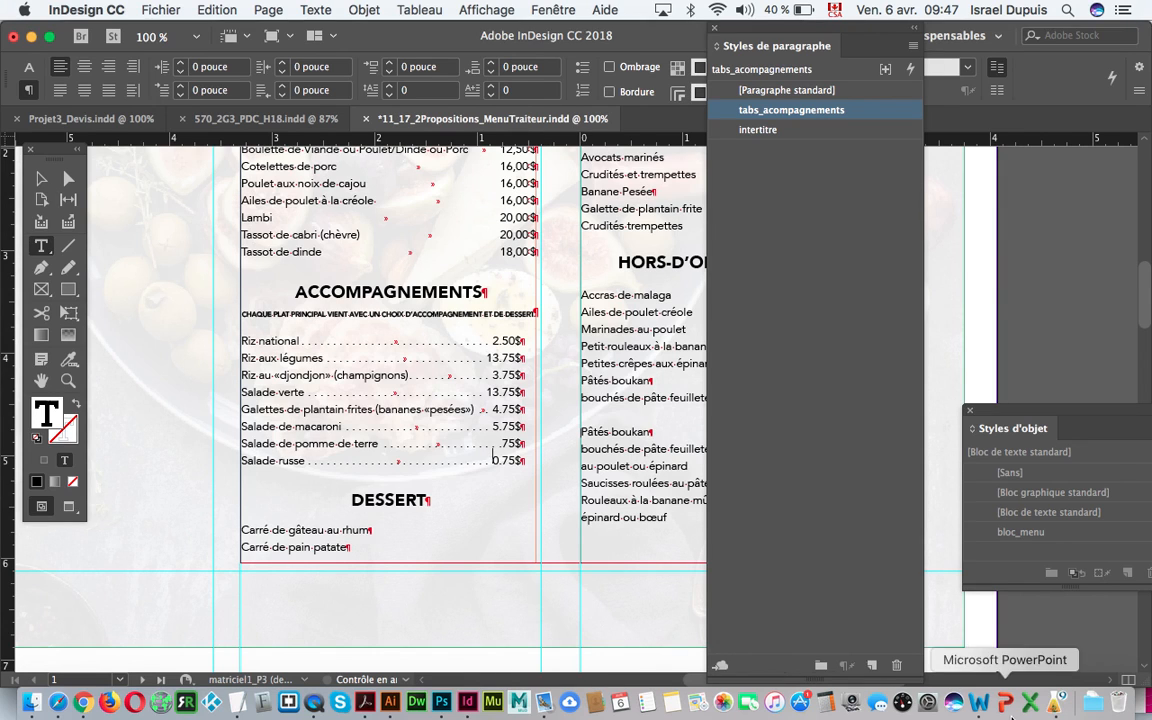
left_click(314, 703)
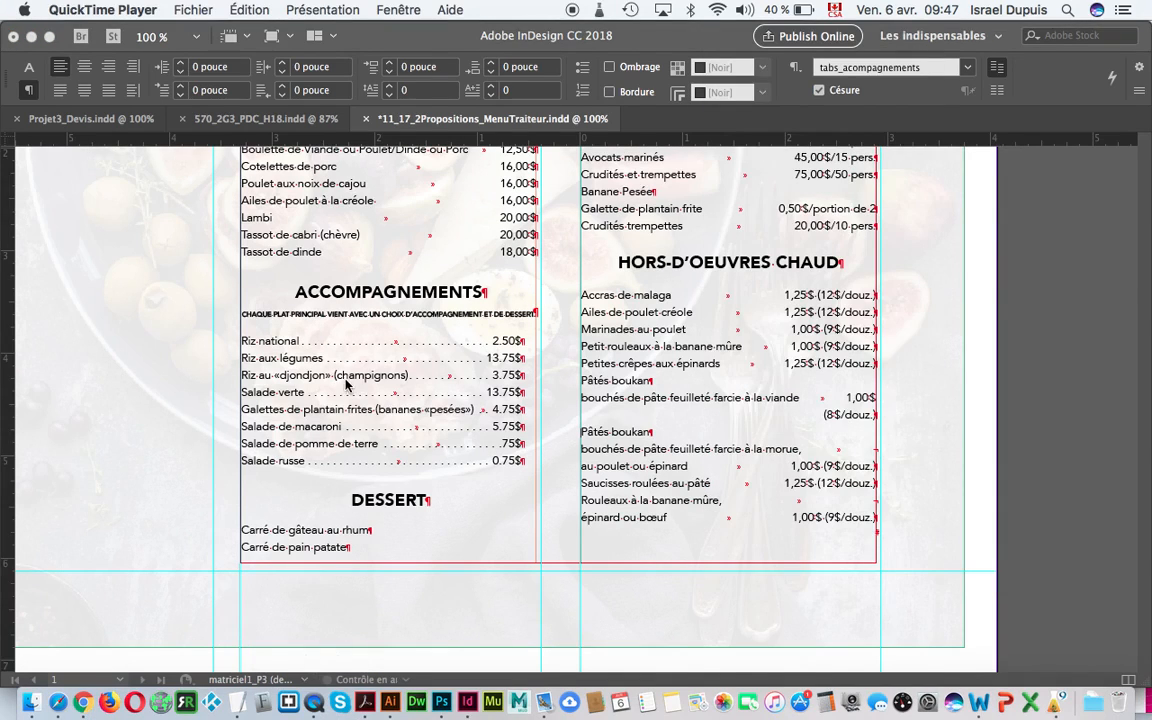